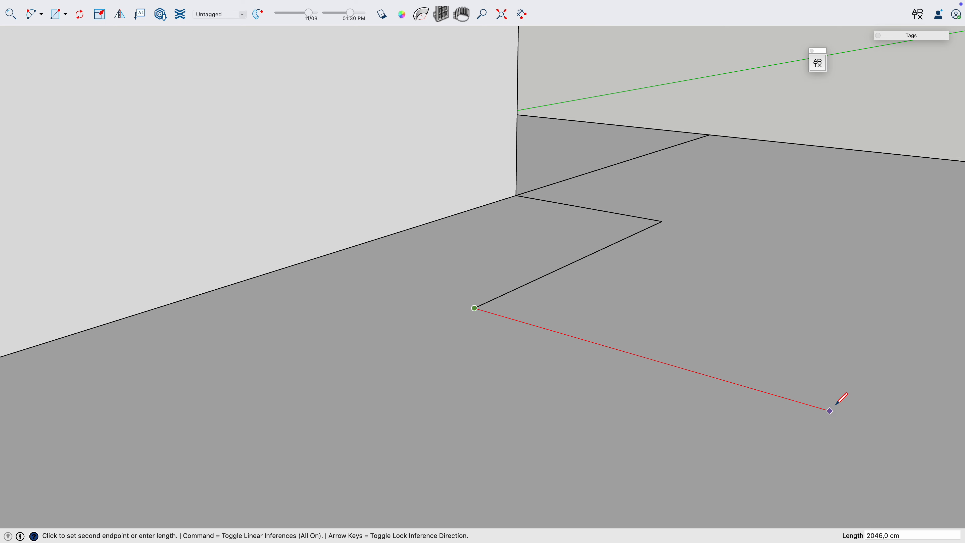
# Draw two 2000 cm lines on the ground, one along the red axis from the outline's near corner and one along green from its far corner
pyautogui.write('00')
pyautogui.press('Return')
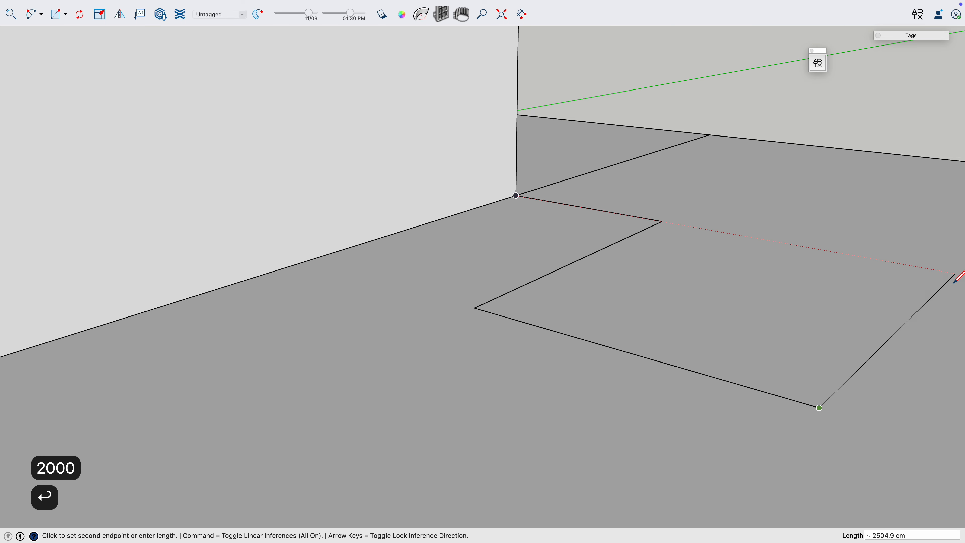
pyautogui.press('l')
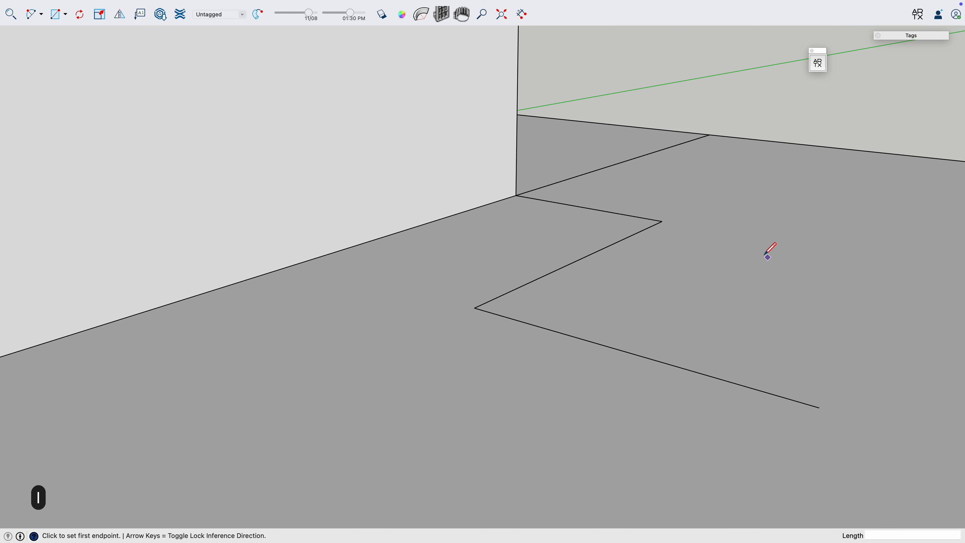
pyautogui.click(662, 220)
pyautogui.press('Return')
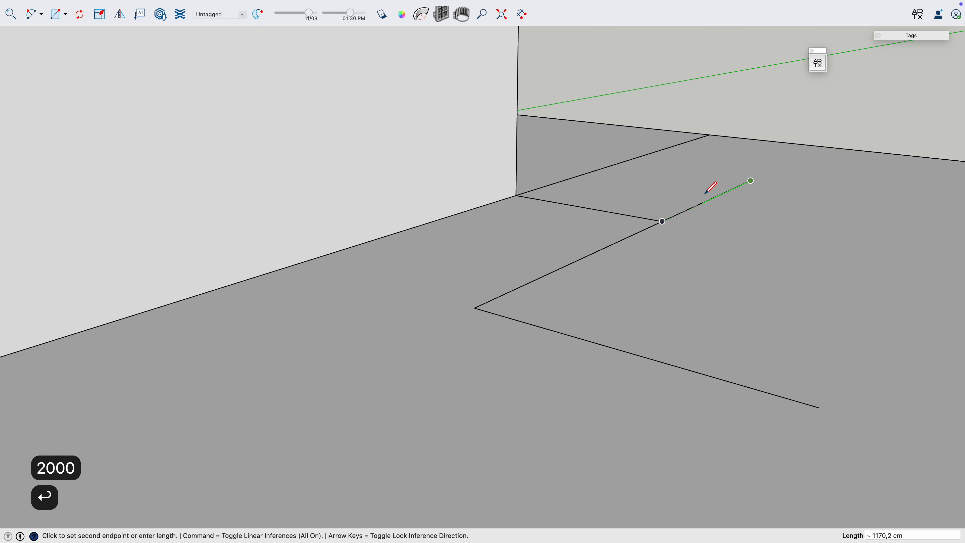
# Draw two parallel lines past the wall's far end, linking the outline's corners to the ground's edge on the green axis
pyautogui.scroll(-3, 612, 155)
pyautogui.moveTo(612, 153); pyautogui.dragTo(753, 197, button='middle')
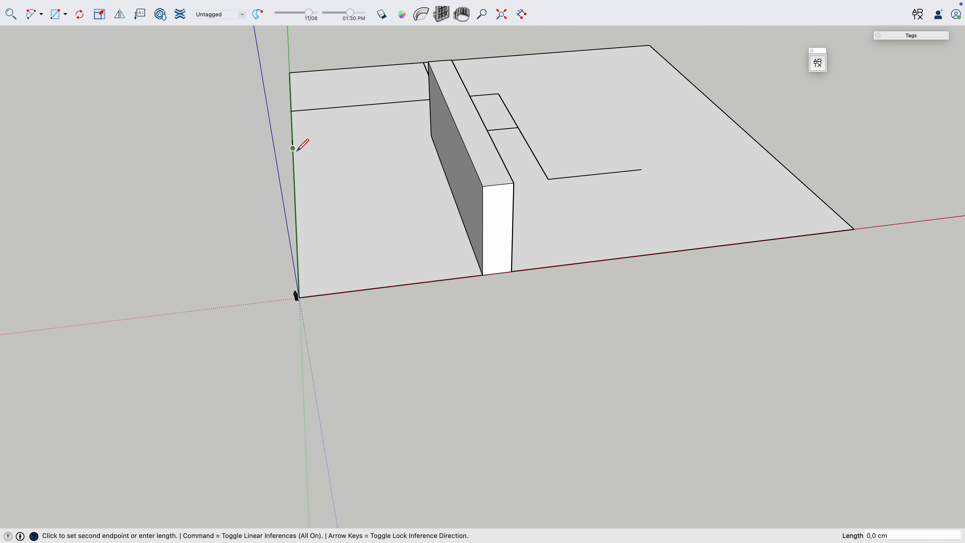
pyautogui.click(517, 127)
pyautogui.moveTo(516, 125); pyautogui.dragTo(513, 131, button='middle')
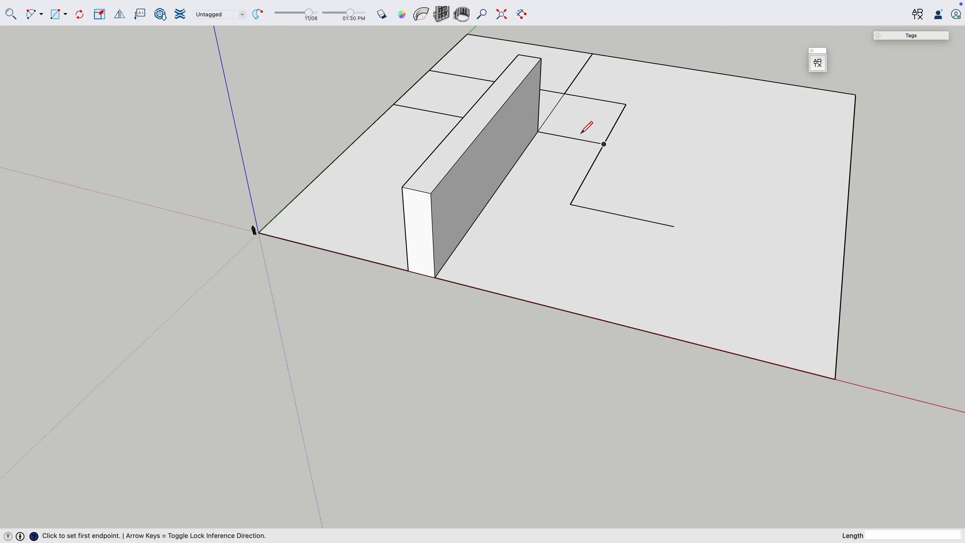
# Complete the rectangle beside the passage with a line from the free end parallel to the green axis and one back to the far corner
pyautogui.press('r')
pyautogui.press('l')
pyautogui.moveTo(633, 131); pyautogui.dragTo(588, 154, button='middle')
pyautogui.press('l')
pyautogui.click(672, 249)
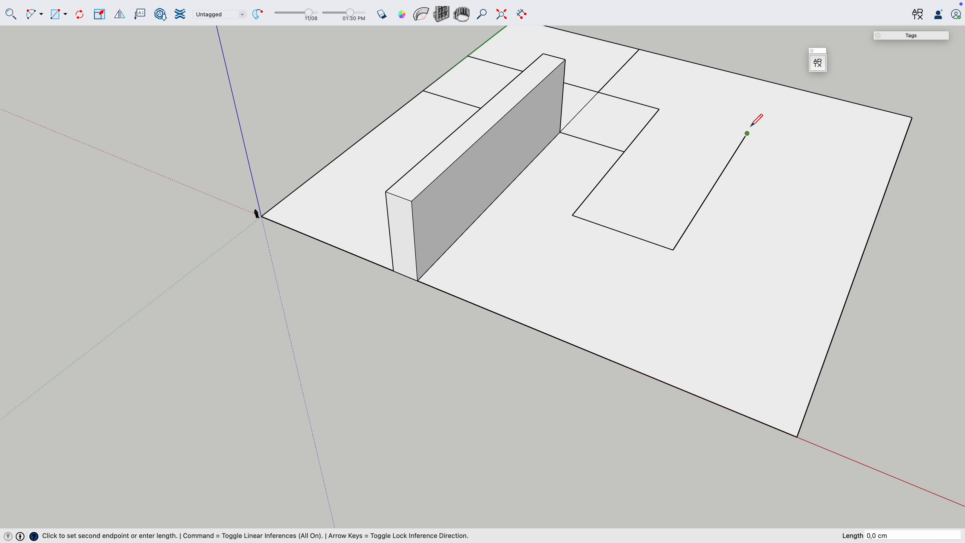
pyautogui.click(654, 103)
pyautogui.moveTo(668, 97); pyautogui.dragTo(578, 210, button='middle')
pyautogui.press('space')
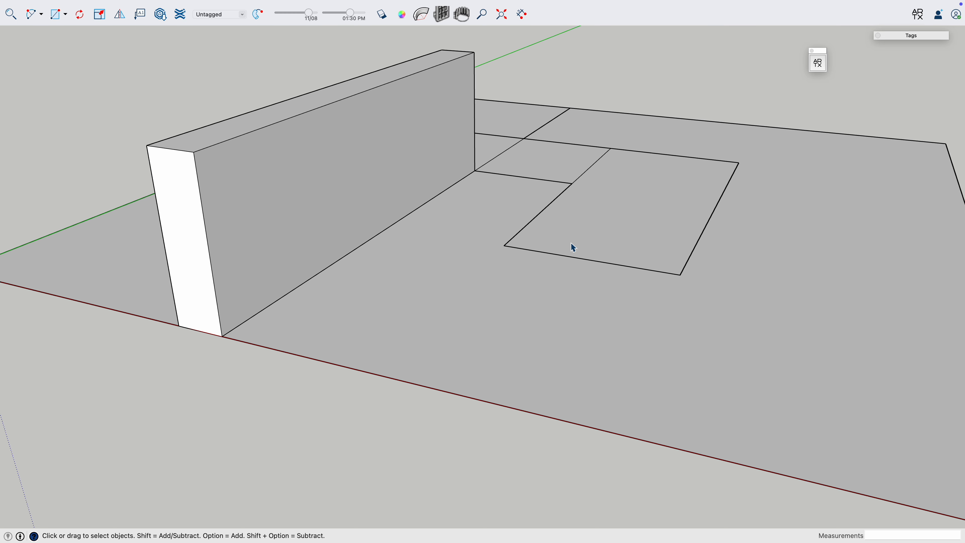
# Draw a rectangle inside the ground group that matches the rectangular outline beside the wall
pyautogui.moveTo(591, 250); pyautogui.dragTo(616, 221, button='middle')
pyautogui.click(616, 222)
pyautogui.scroll(4, 513, 243)
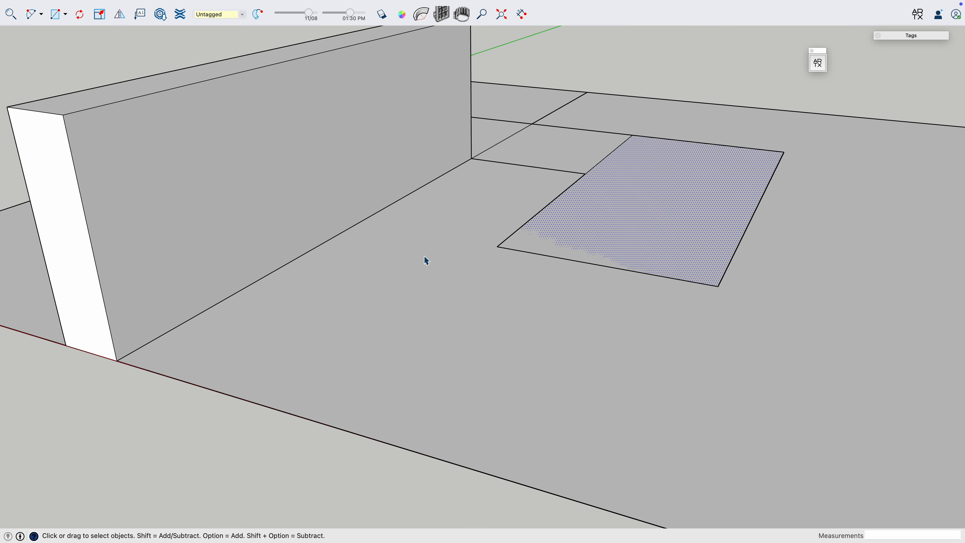
pyautogui.click(366, 272)
pyautogui.moveTo(367, 272)
pyautogui.mouseDown(button='middle')
pyautogui.moveTo(481, 250)
pyautogui.moveTo(357, 270)
pyautogui.mouseUp(button='middle')
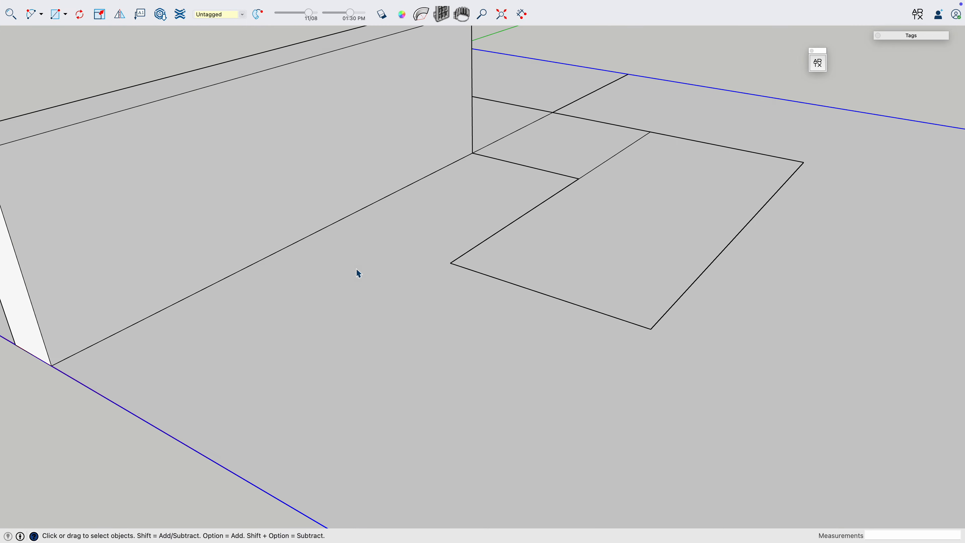
pyautogui.press('r')
pyautogui.click(450, 263)
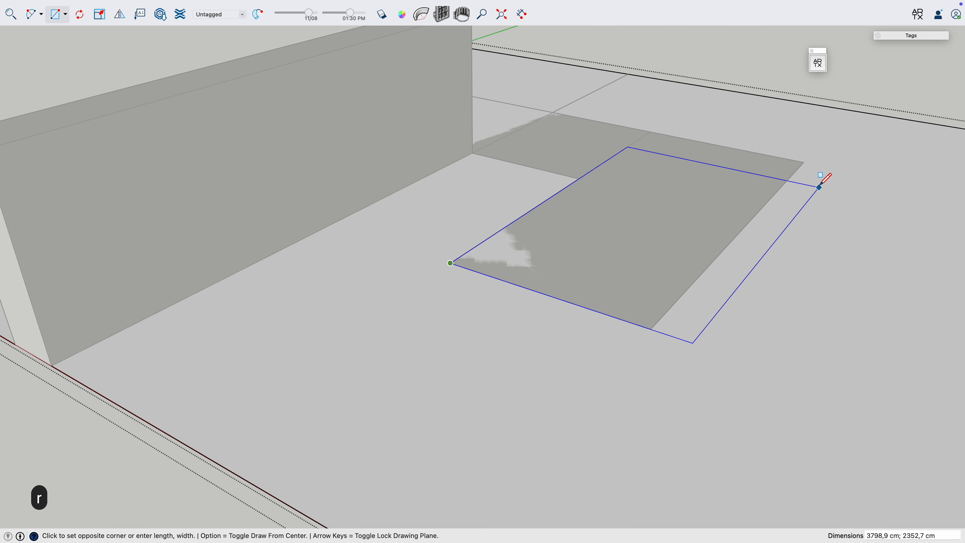
pyautogui.click(804, 163)
pyautogui.press('Escape')
# Delete the faces enclosed by the rectangle to open a hole in the ground
pyautogui.click(615, 177)
pyautogui.press('BackSpace')
pyautogui.click(616, 204)
pyautogui.press('BackSpace')
# Try to clear the ground and the passage edges next to the wall, then undo the removals
pyautogui.moveTo(615, 205)
pyautogui.mouseDown(button='middle')
pyautogui.moveTo(538, 36)
pyautogui.moveTo(673, 283)
pyautogui.moveTo(596, 146)
pyautogui.mouseUp(button='middle')
pyautogui.click(590, 133)
pyautogui.press('e')
pyautogui.click(509, 99)
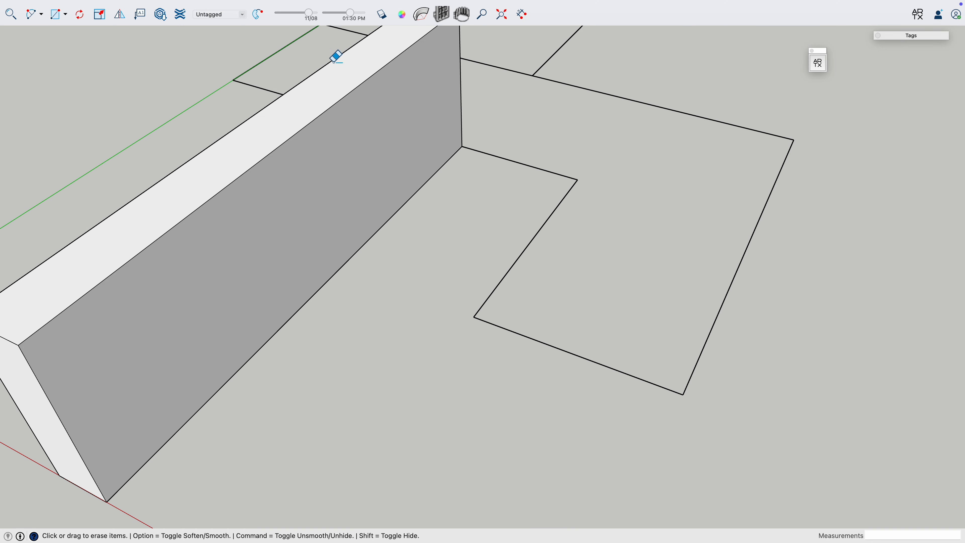
pyautogui.press('space')
pyautogui.scroll(-5, 601, 125)
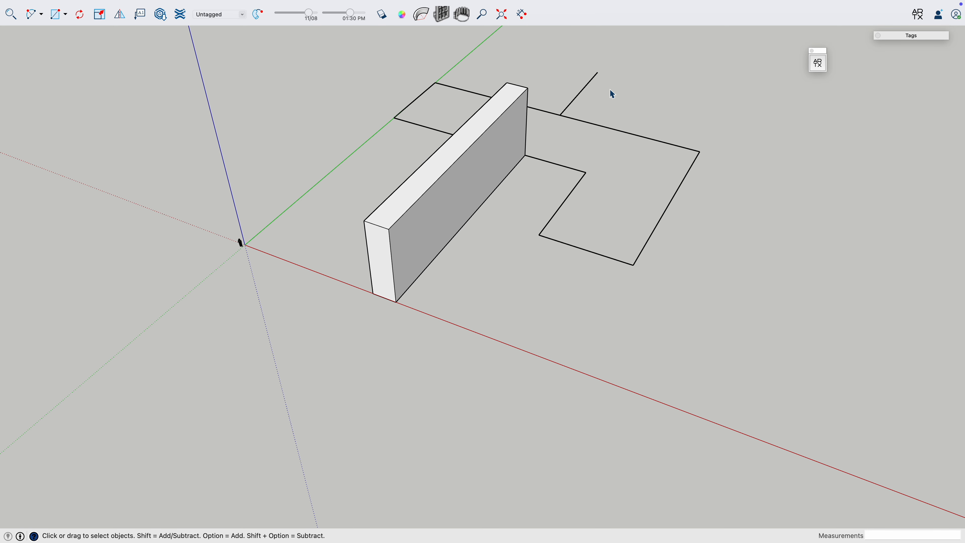
pyautogui.press('super+z')
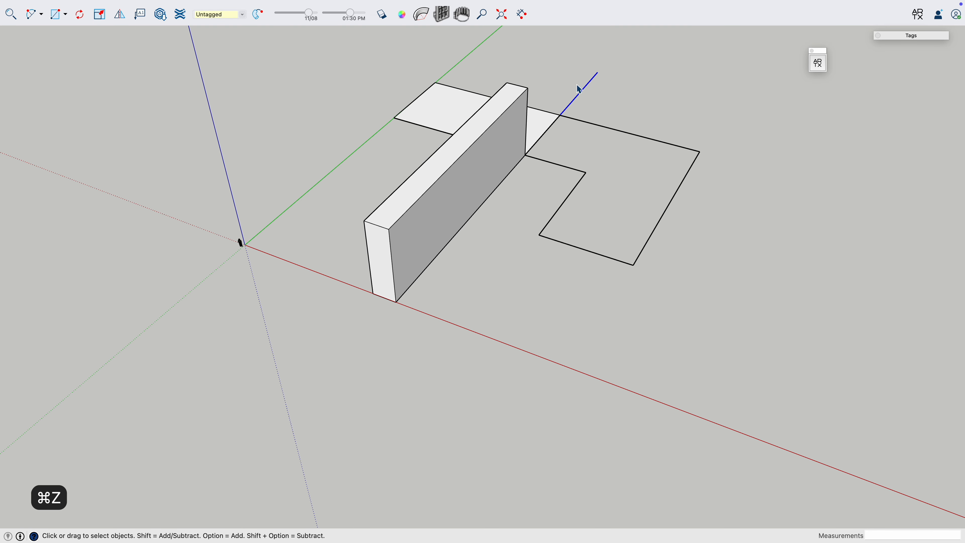
pyautogui.press('super+z')
# Explode the ground group and select the passage edge running to the rectangular hole
pyautogui.rightClick(675, 121)
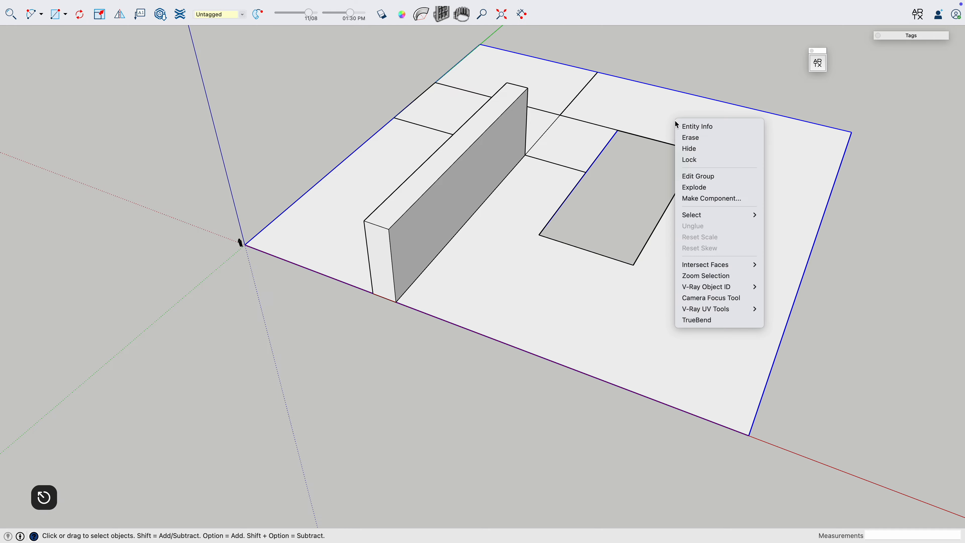
pyautogui.click(685, 186)
pyautogui.click(652, 168)
pyautogui.press('Delete')
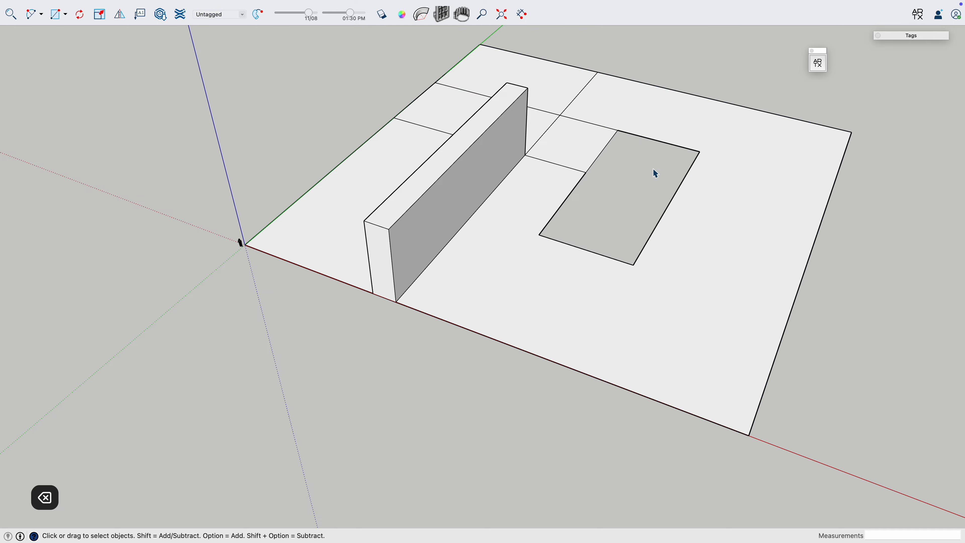
pyautogui.click(659, 113)
pyautogui.click(606, 129)
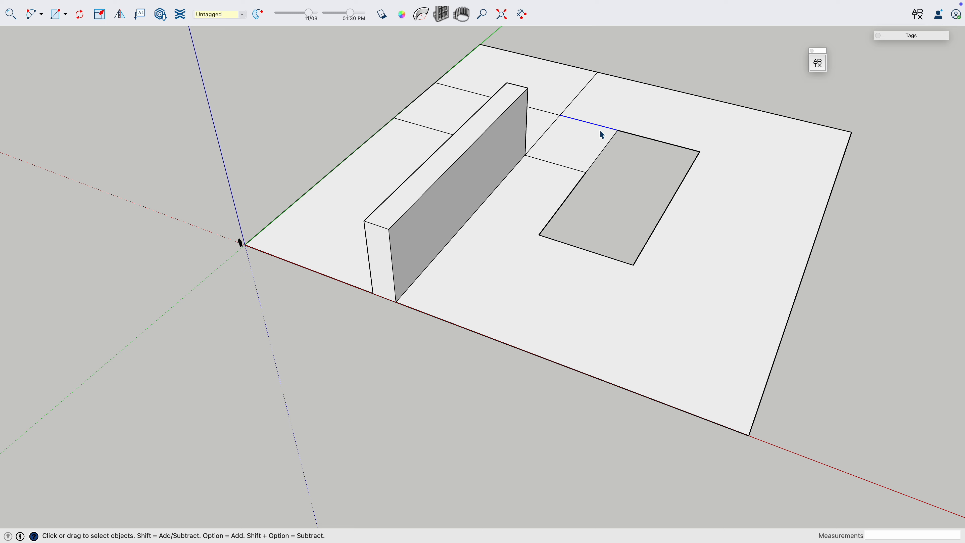
# Try to erase the dividing edges in the passage and select the connected geometry
pyautogui.press('e')
pyautogui.click(552, 127)
pyautogui.moveTo(585, 95)
pyautogui.mouseDown(button='middle')
pyautogui.moveTo(500, 108)
pyautogui.moveTo(469, 93)
pyautogui.mouseUp(button='middle')
pyautogui.press('space')
pyautogui.moveTo(620, 48); pyautogui.dragTo(644, 91, button='middle')
pyautogui.click(652, 129)
pyautogui.click(699, 74)
pyautogui.scroll(5, 631, 184)
pyautogui.tripleClick(708, 123)
pyautogui.moveTo(708, 123); pyautogui.dragTo(713, 191, button='middle')
# Undo the edge erasures and the explosion of the ground group
pyautogui.press('super+z')
pyautogui.press('super+z')
pyautogui.press('super+z')
pyautogui.press('super+z')
pyautogui.press('super+z')
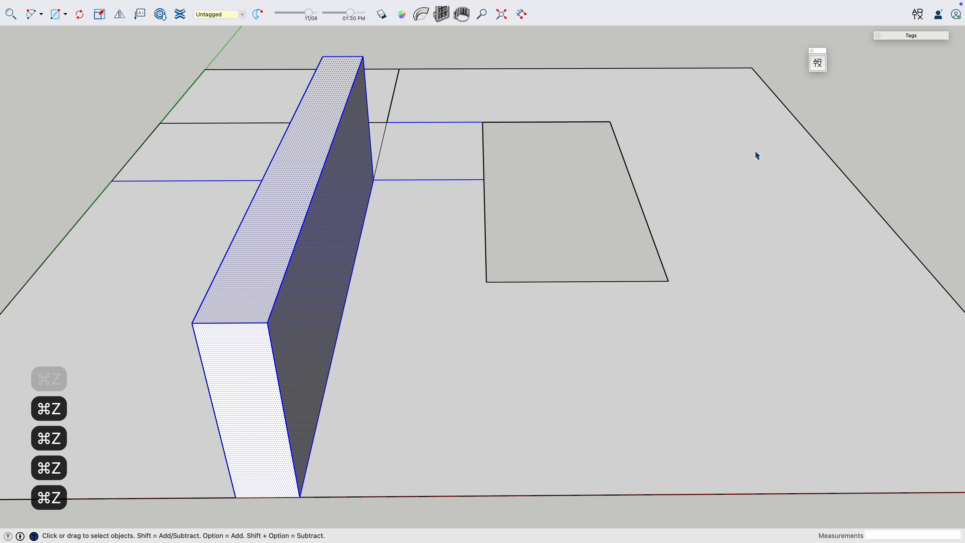
# Select the connected wall geometry, deselect the loose passage and rectangle lines, and group the wall
pyautogui.click(735, 151)
pyautogui.tripleClick(342, 173)
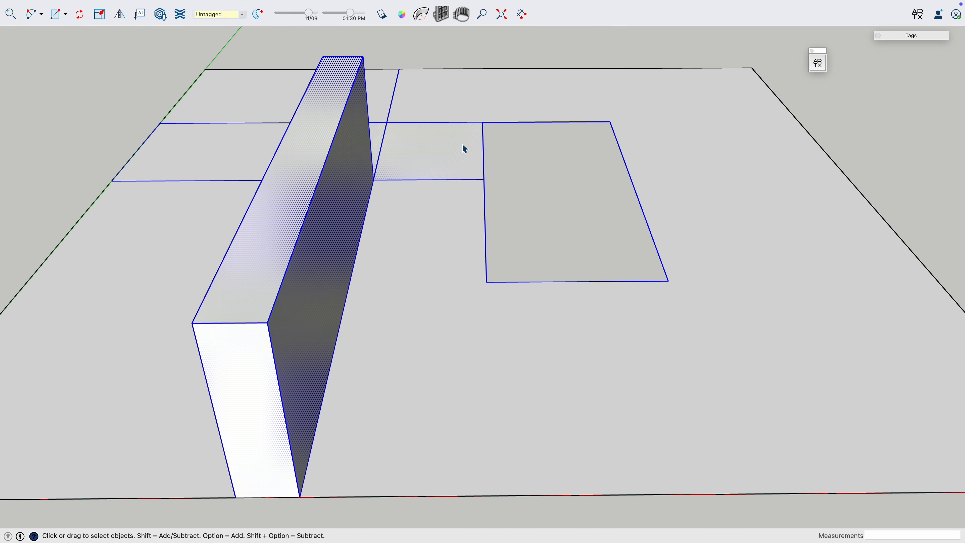
pyautogui.keyDown('alt'); pyautogui.keyDown('shift'); pyautogui.moveTo(390, 128); pyautogui.dragTo(383, 126); pyautogui.keyUp('shift'); pyautogui.keyUp('alt')
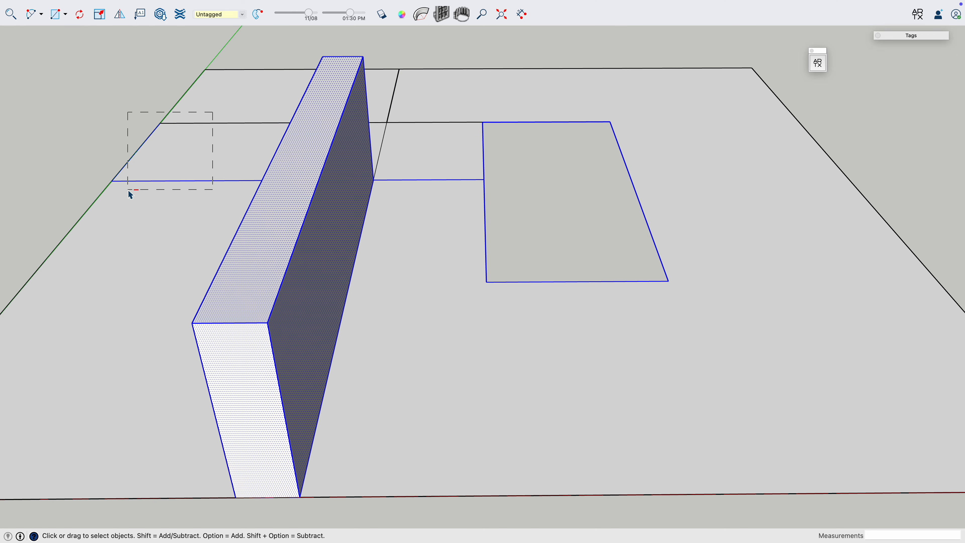
pyautogui.moveTo(482, 252); pyautogui.dragTo(551, 183, button='middle')
pyautogui.press('super+g')
# Explode the ground group to merge it with the loose passage and rectangle lines
pyautogui.click(451, 181)
pyautogui.tripleClick(451, 181)
pyautogui.doubleClick(453, 170)
pyautogui.rightClick(551, 124)
pyautogui.click(581, 182)
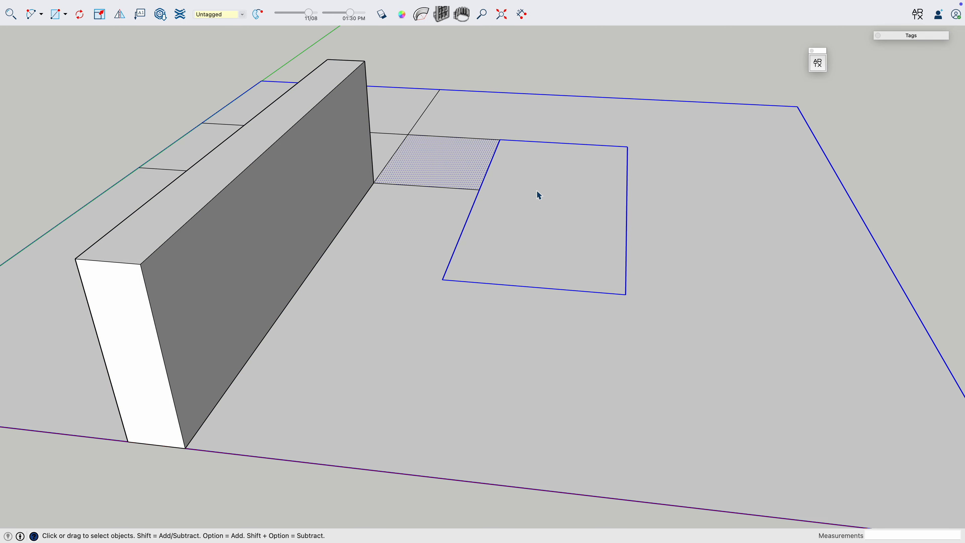
# Delete the passage face and erase its dividing edges to join it with the rectangular hole into an L-shaped cutout
pyautogui.scroll(3, 539, 205)
pyautogui.press('Delete')
pyautogui.press('e')
pyautogui.moveTo(529, 197)
pyautogui.mouseDown()
pyautogui.moveTo(439, 127)
pyautogui.moveTo(465, 80)
pyautogui.mouseUp()
pyautogui.press('space')
# Select the ground face with its bounding edges and make it a group
pyautogui.moveTo(477, 175); pyautogui.dragTo(549, 116, button='middle')
pyautogui.doubleClick(549, 116)
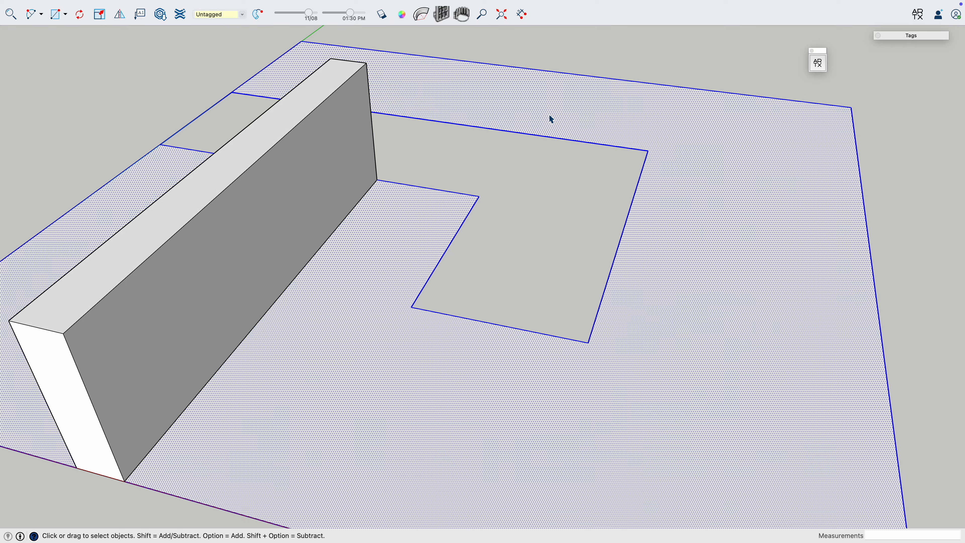
pyautogui.press('super+g')
pyautogui.scroll(-3, 500, 219)
pyautogui.click(497, 216)
pyautogui.moveTo(464, 207); pyautogui.dragTo(458, 247, button='middle')
pyautogui.scroll(5, 472, 134)
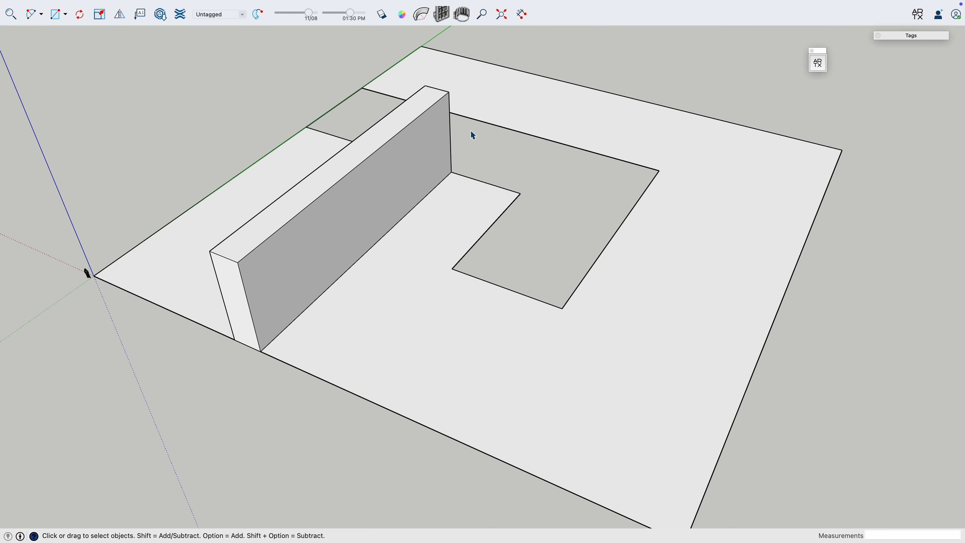
# Trace the L-shaped cutout's boundary with lines to create a separate face filling it
pyautogui.press('e')
pyautogui.press('l')
pyautogui.click(271, 82)
pyautogui.click(462, 282)
pyautogui.click(609, 125)
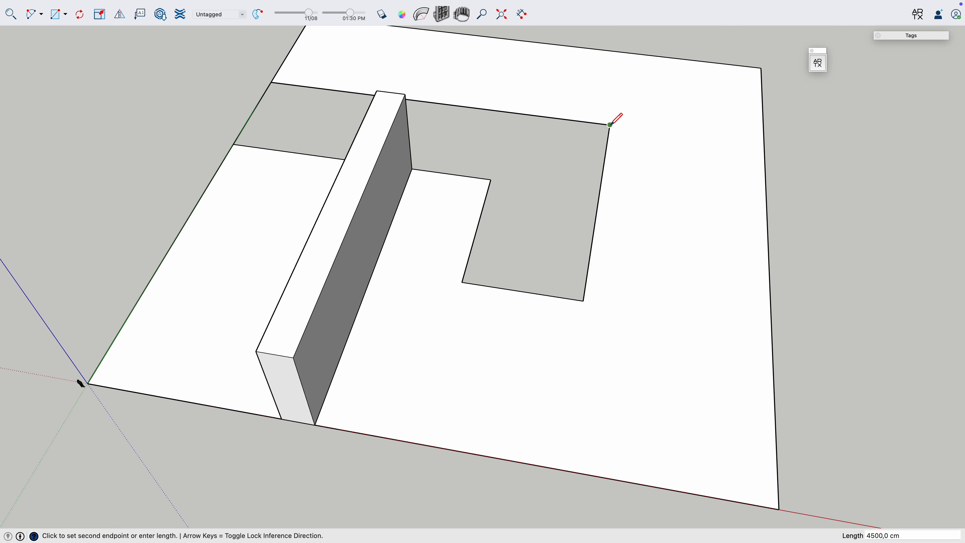
pyautogui.click(272, 82)
pyautogui.press('space')
# Try offsetting the L-shaped face's outline 100 cm inward, then undo it
pyautogui.click(509, 171)
pyautogui.press('f')
pyautogui.click(597, 205)
pyautogui.press('Return')
pyautogui.press('super+z')
pyautogui.scroll(5, 597, 224)
pyautogui.click(372, 243)
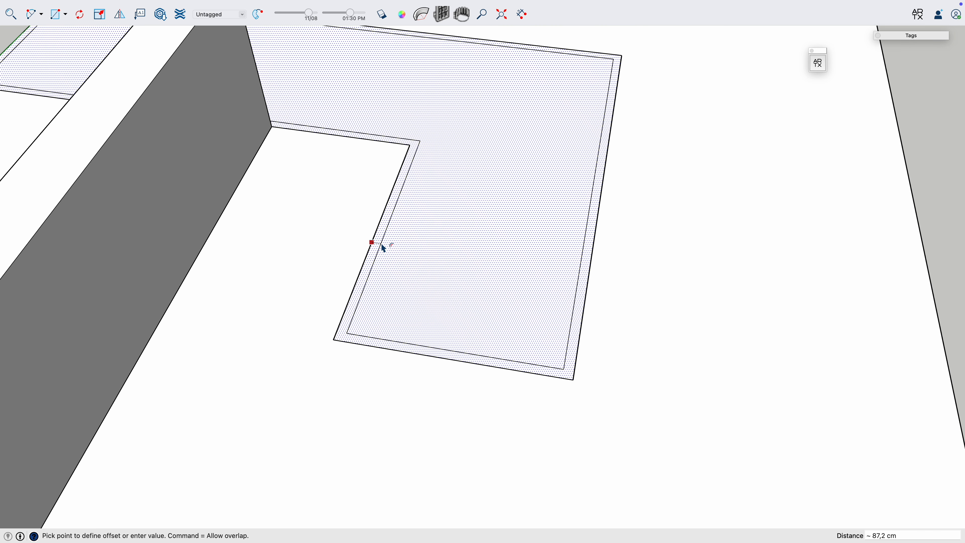
pyautogui.write('100')
pyautogui.press('Return')
pyautogui.scroll(5, 380, 254)
pyautogui.press('super+z')
# Offset the L-shaped face's outline 50 cm inward
pyautogui.click(359, 257)
pyautogui.write('50')
pyautogui.press('Return')
pyautogui.press('super+z')
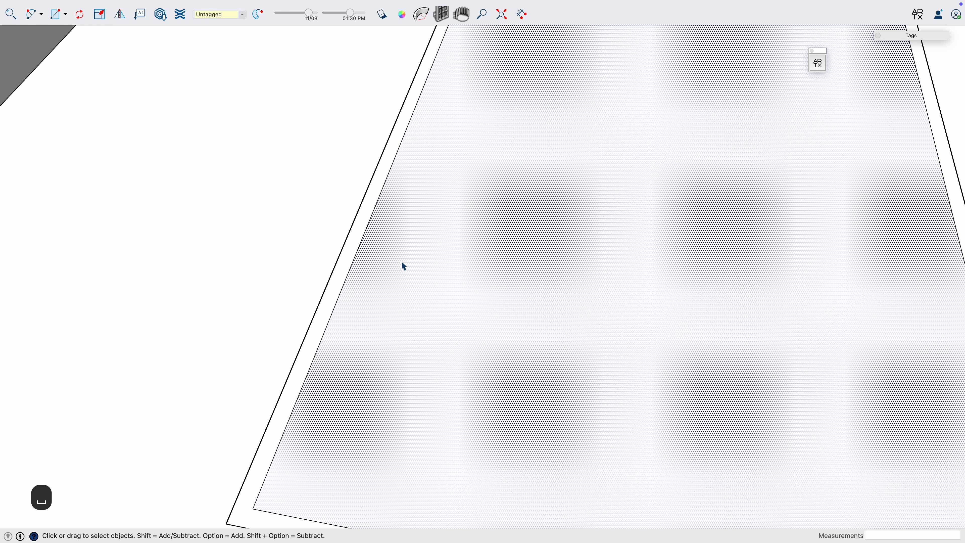
# Offset the inner L-shaped face inward to add a second, wider band
pyautogui.press('f')
pyautogui.click(370, 263)
pyautogui.press('Return')
pyautogui.press('space')
# Offset the remaining inner face inward to add a third, narrow band
pyautogui.click(395, 271)
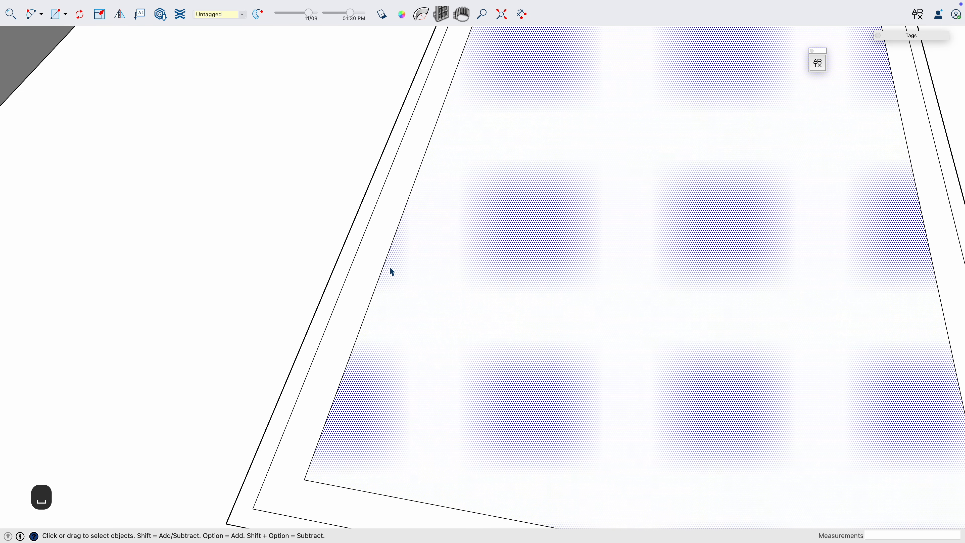
pyautogui.press('f')
pyautogui.click(383, 265)
pyautogui.press('Return')
pyautogui.press('space')
# Offset the innermost face inward once more to add a fourth, wide band
pyautogui.click(398, 274)
pyautogui.press('f')
pyautogui.click(398, 270)
pyautogui.press('Return')
pyautogui.press('space')
pyautogui.moveTo(420, 278); pyautogui.dragTo(461, 244, button='middle')
pyautogui.scroll(-3, 376, 237)
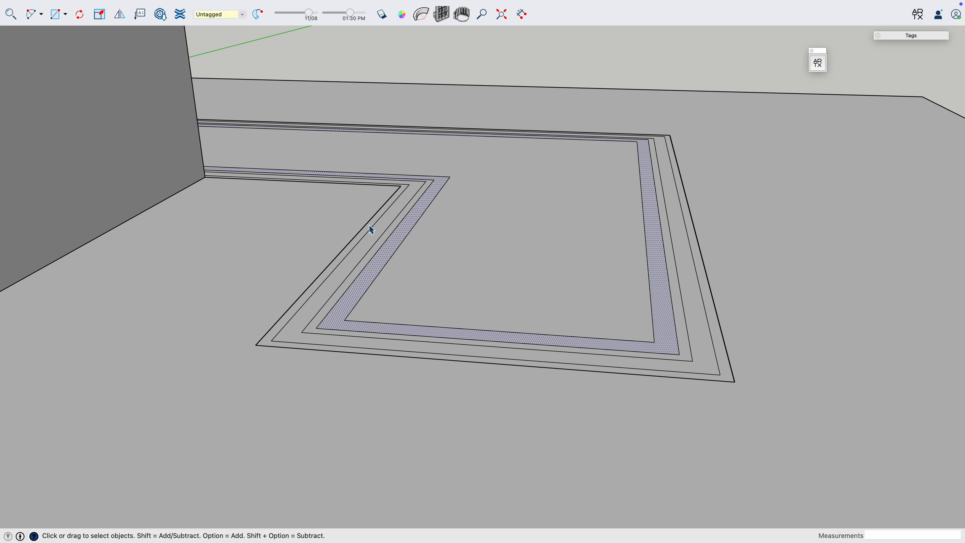
pyautogui.scroll(3, 391, 231)
pyautogui.scroll(2, 335, 239)
pyautogui.moveTo(331, 247); pyautogui.dragTo(395, 166, button='middle')
pyautogui.press('p')
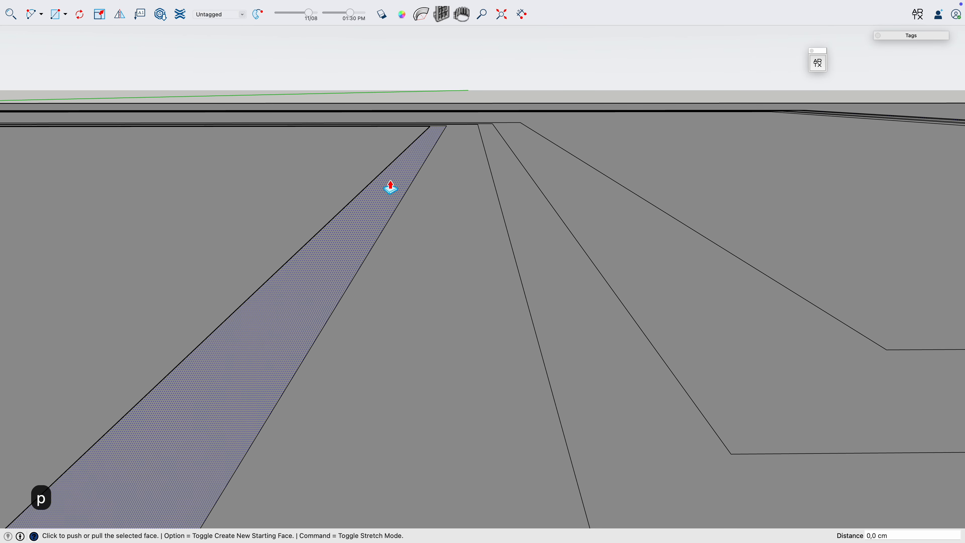
pyautogui.press('space')
pyautogui.moveTo(445, 237); pyautogui.dragTo(387, 289, button='middle')
pyautogui.scroll(-5, 412, 288)
# Try deleting the innermost L-shaped face, then undo the deletion
pyautogui.press('space')
pyautogui.click(550, 279)
pyautogui.press('BackSpace')
pyautogui.moveTo(551, 278); pyautogui.dragTo(520, 277, button='middle')
pyautogui.press('super+z')
pyautogui.click(619, 291)
pyautogui.press('p')
pyautogui.click(620, 296)
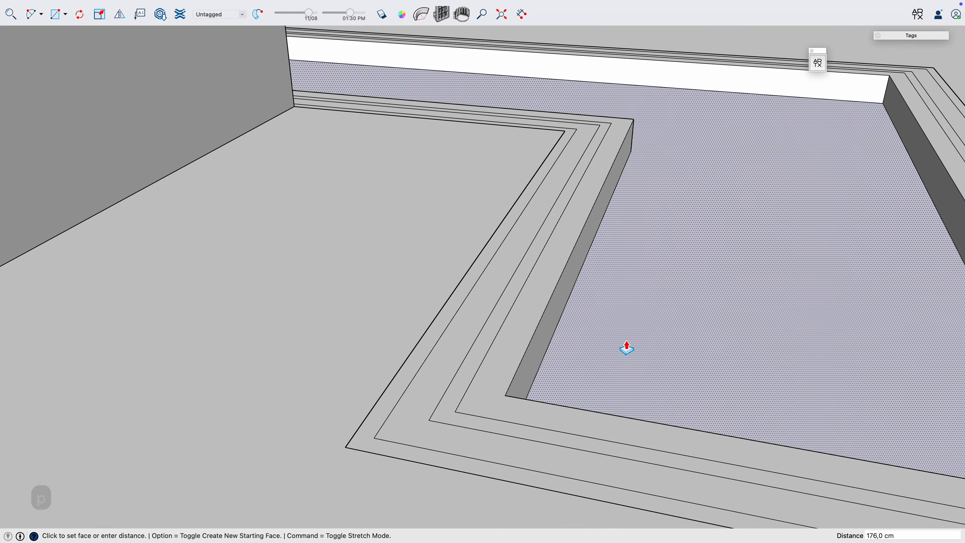
pyautogui.press('space')
# Select the innermost L-shaped face with its edges and copy it
pyautogui.click(640, 239)
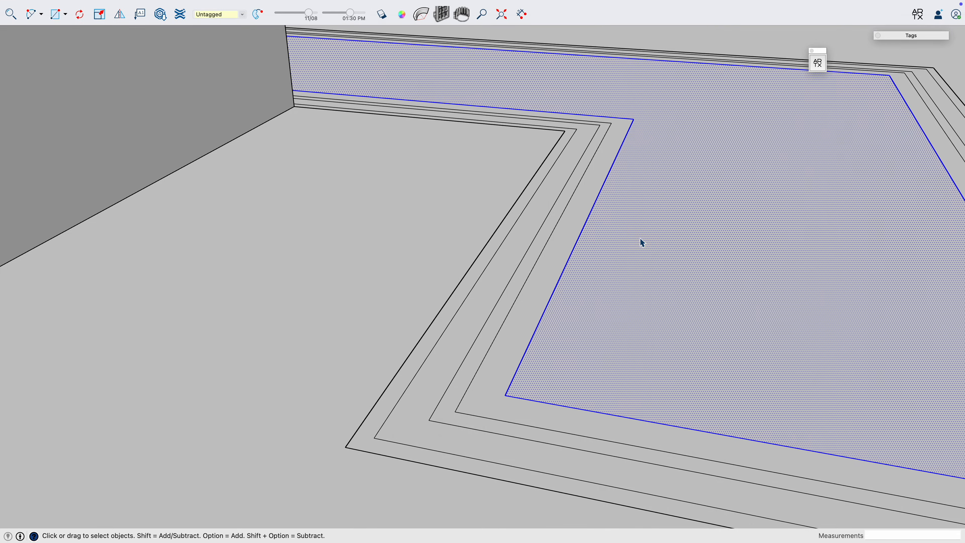
pyautogui.rightClick(639, 238)
pyautogui.click(671, 327)
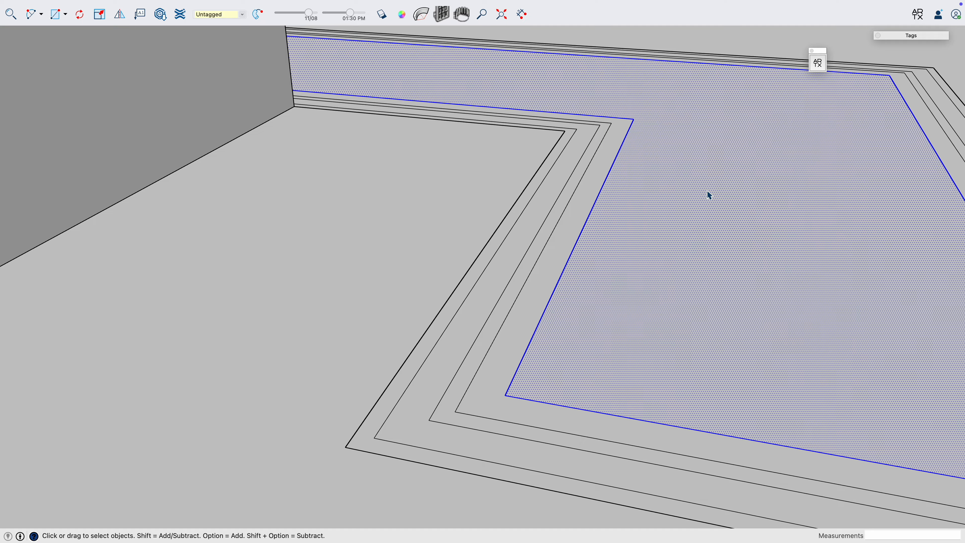
pyautogui.press('super+c')
pyautogui.click(440, 325)
pyautogui.press('p')
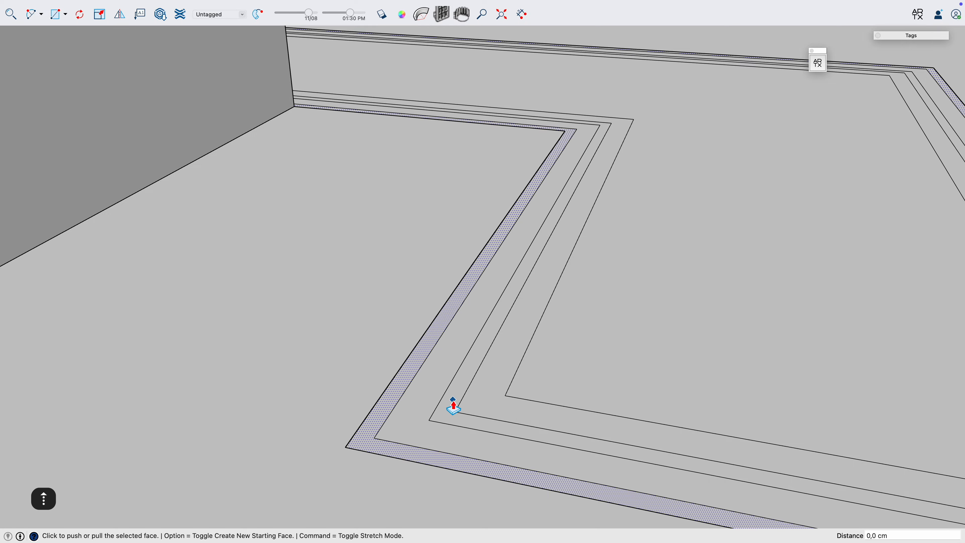
pyautogui.moveTo(454, 406); pyautogui.dragTo(537, 420, button='middle')
pyautogui.press('space')
# Delete the innermost L-shaped face inside the offset bands
pyautogui.click(677, 208)
pyautogui.press('BackSpace')
pyautogui.click(551, 246)
pyautogui.press('p')
pyautogui.click(551, 244)
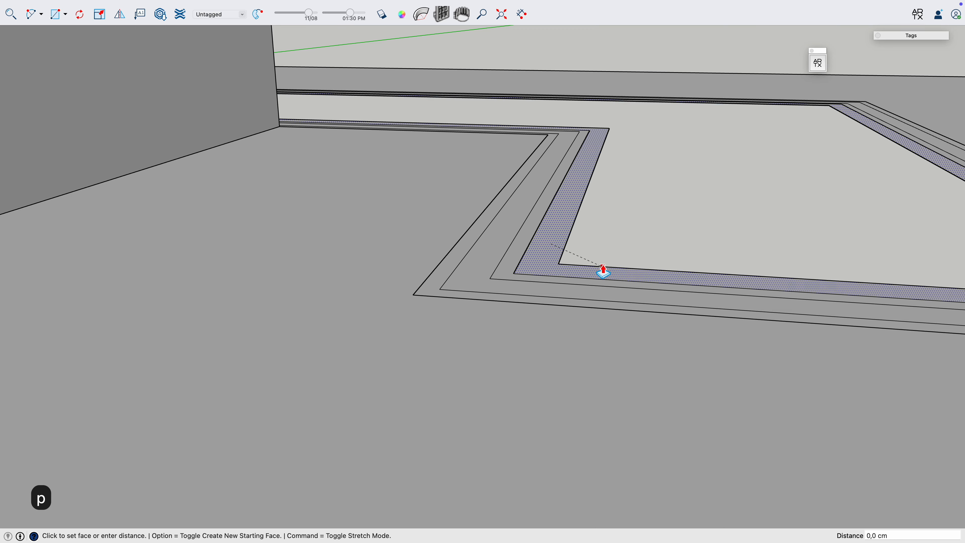
pyautogui.press('space')
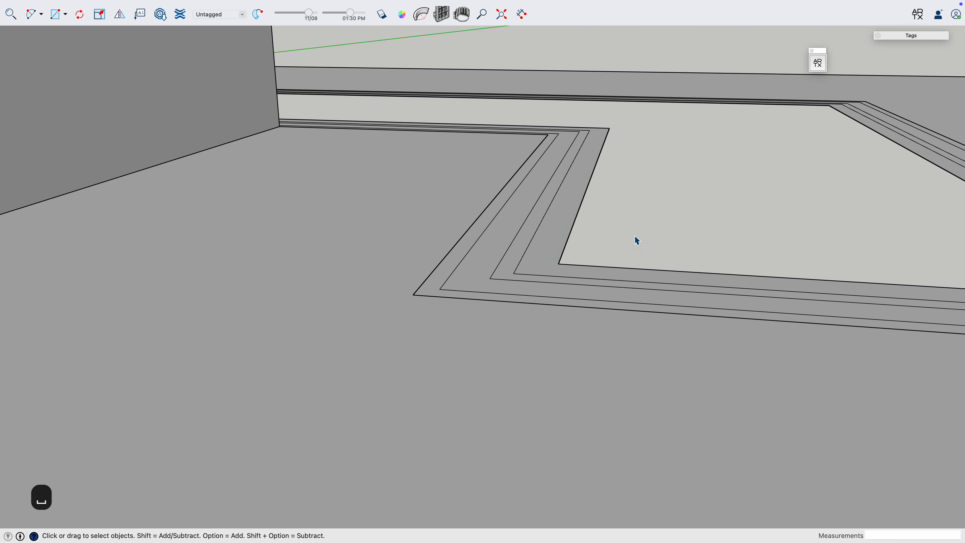
# Raise the three outer bands with Push/Pull as successively higher steps away from the opening, using 20 cm for the lowest one
pyautogui.press('d')
pyautogui.click(519, 246)
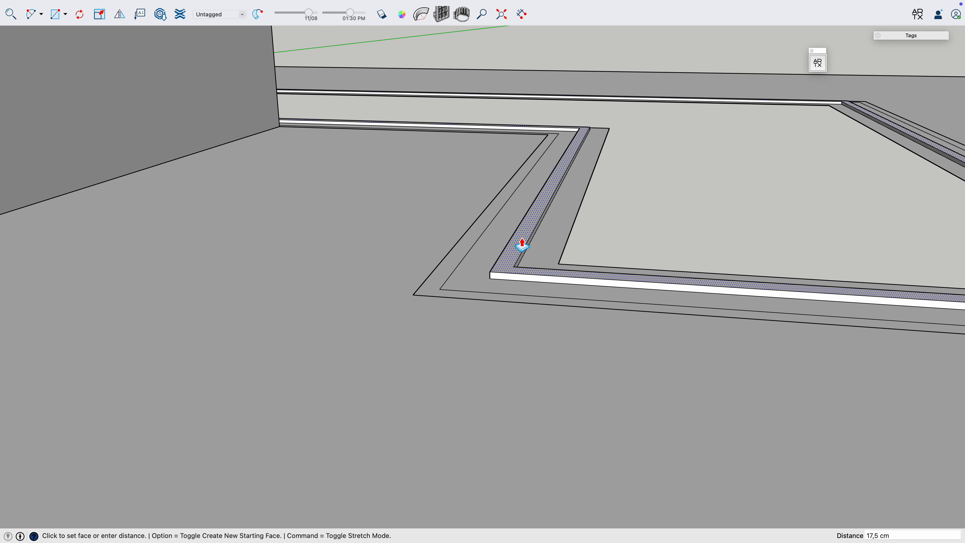
pyautogui.write('20')
pyautogui.press('Return')
pyautogui.press('Return')
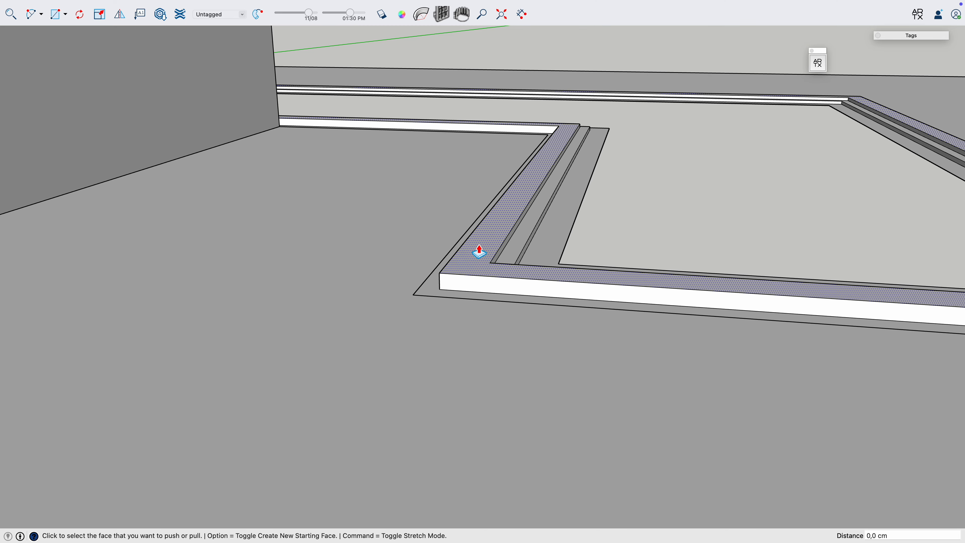
pyautogui.doubleClick(426, 291)
pyautogui.moveTo(452, 274); pyautogui.dragTo(269, 300, button='middle')
pyautogui.press('space')
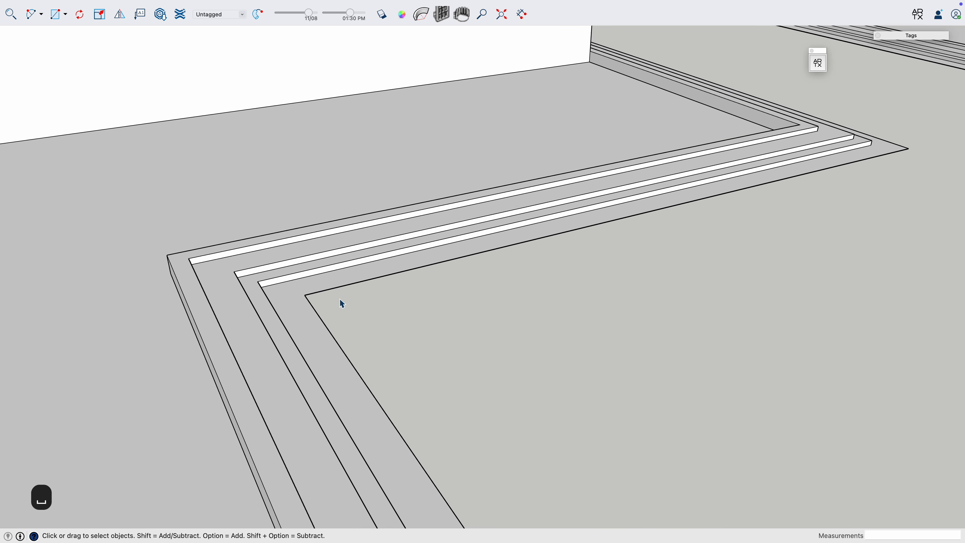
pyautogui.press('super+v')
pyautogui.click(344, 253)
pyautogui.moveTo(344, 252); pyautogui.dragTo(622, 248, button='middle')
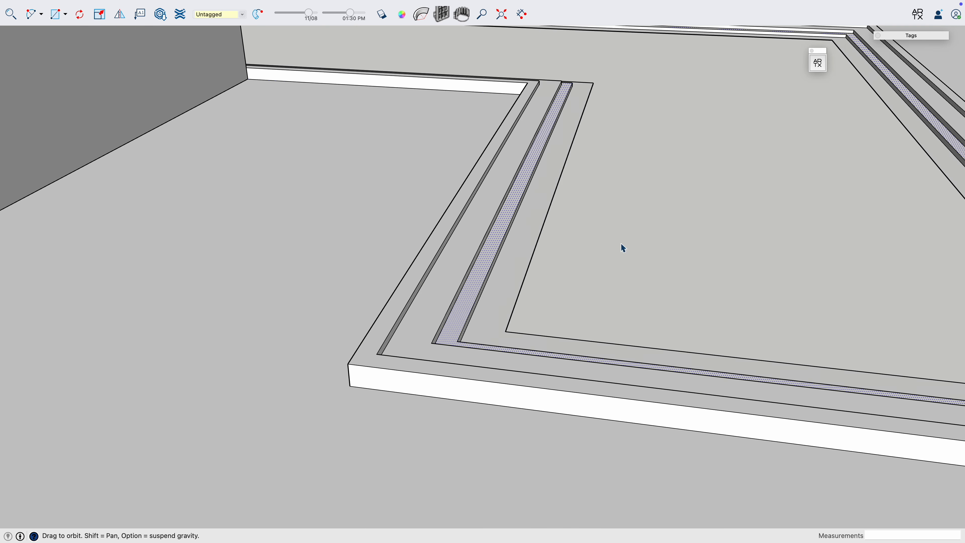
pyautogui.press('Escape')
# Raise the surrounding ground face with Push/Pull until it is flush with the top of the outermost band
pyautogui.press('p')
pyautogui.click(410, 207)
pyautogui.click(456, 261)
pyautogui.press('space')
pyautogui.press('o')
pyautogui.moveTo(620, 259); pyautogui.dragTo(449, 193)
pyautogui.press('space')
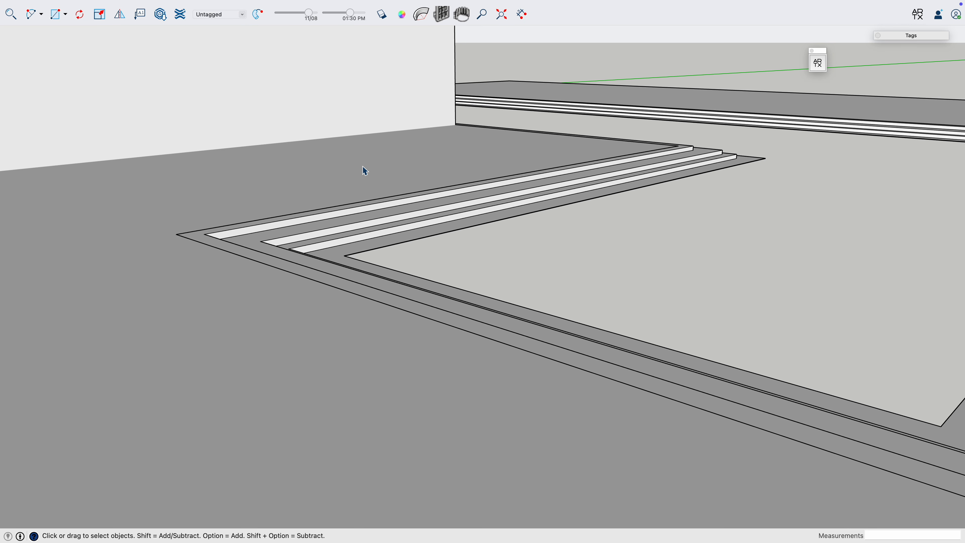
pyautogui.tripleClick(482, 209)
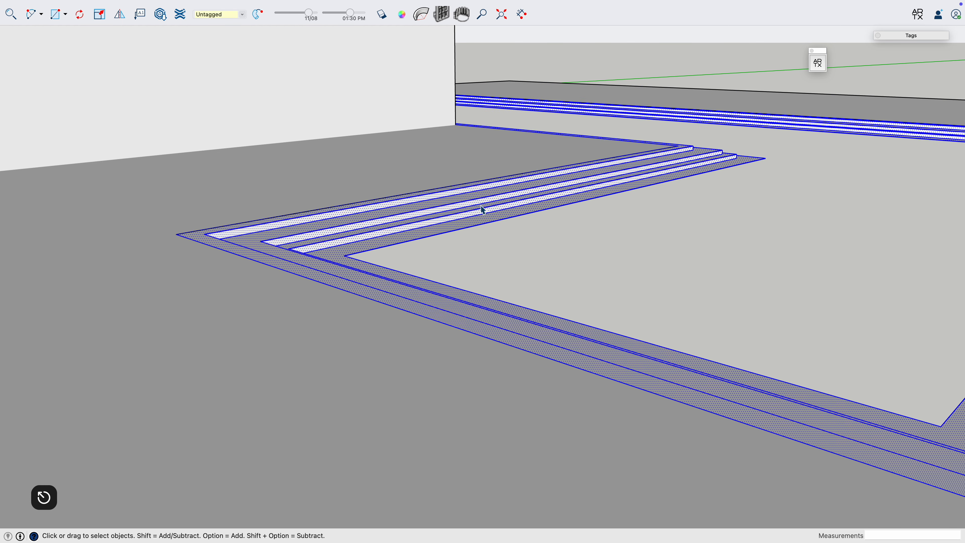
pyautogui.moveTo(475, 274)
pyautogui.mouseDown(button='middle')
pyautogui.moveTo(499, 287)
pyautogui.moveTo(409, 267)
pyautogui.moveTo(476, 260)
pyautogui.mouseUp(button='middle')
pyautogui.click(546, 359)
pyautogui.press('super+v')
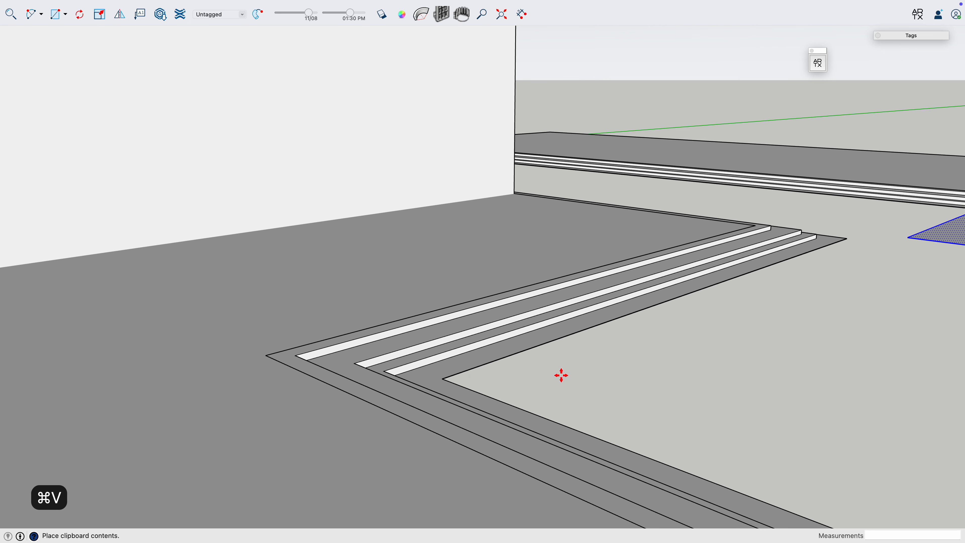
pyautogui.scroll(-4, 627, 224)
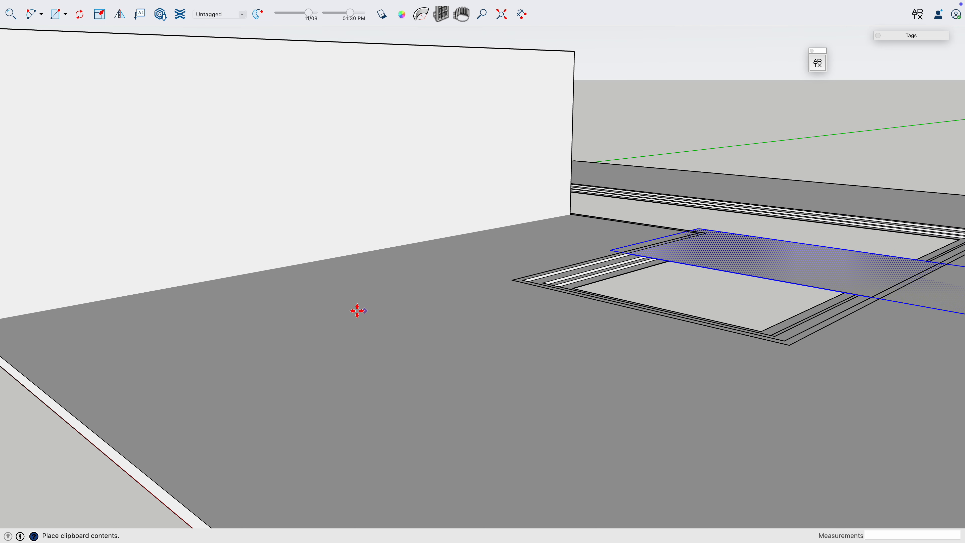
pyautogui.scroll(-5, 342, 318)
pyautogui.press('space')
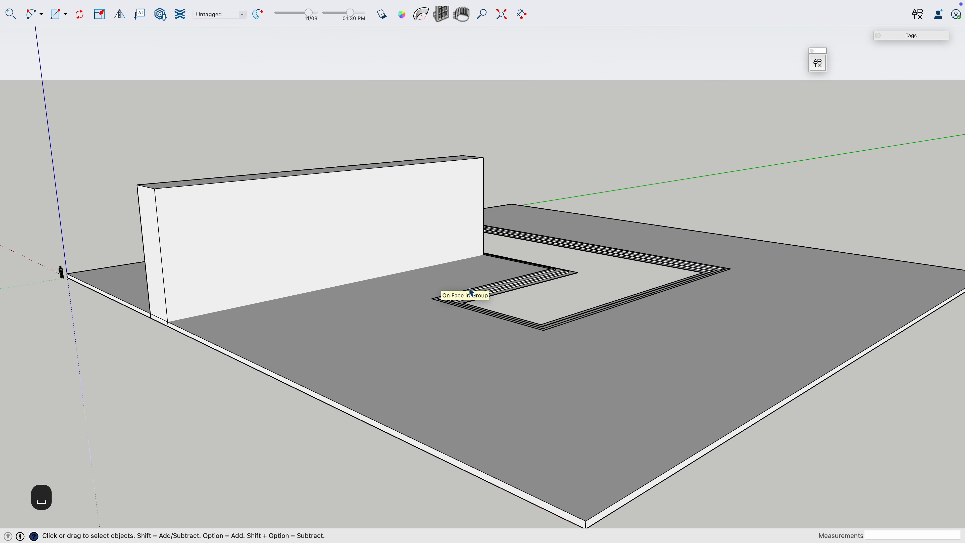
# Paste the copied L-shaped face and move it by its corner to fit exactly inside the stepped opening
pyautogui.press('super+v')
pyautogui.click(485, 287)
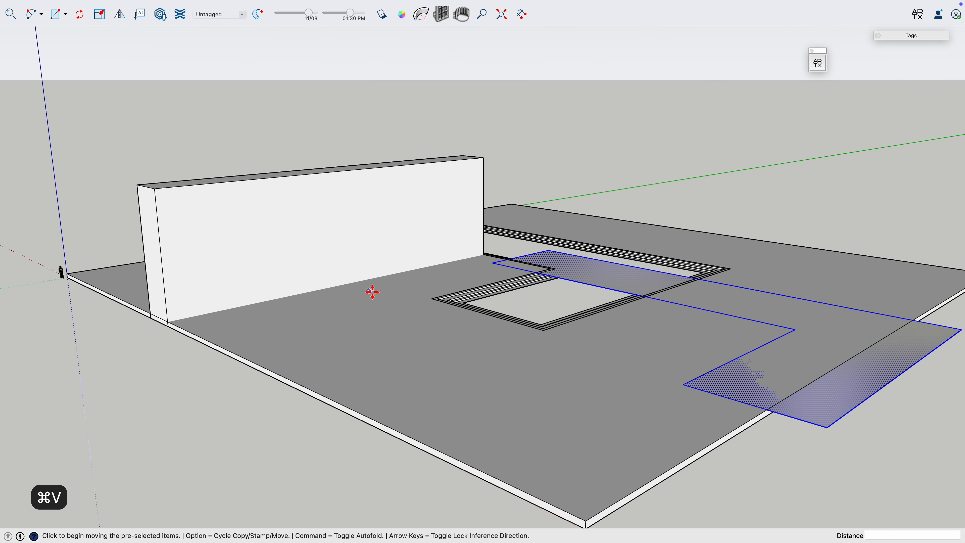
pyautogui.click(682, 385)
pyautogui.click(473, 303)
pyautogui.scroll(5, 436, 284)
pyautogui.click(435, 284)
pyautogui.scroll(4, 338, 283)
pyautogui.click(323, 283)
pyautogui.press('space')
pyautogui.scroll(-6, 592, 310)
pyautogui.click(794, 146)
# Open the wall group and push its end face beside the stepped recess back 500 cm
pyautogui.moveTo(742, 217); pyautogui.dragTo(576, 264, button='middle')
pyautogui.scroll(-5, 715, 261)
pyautogui.doubleClick(577, 263)
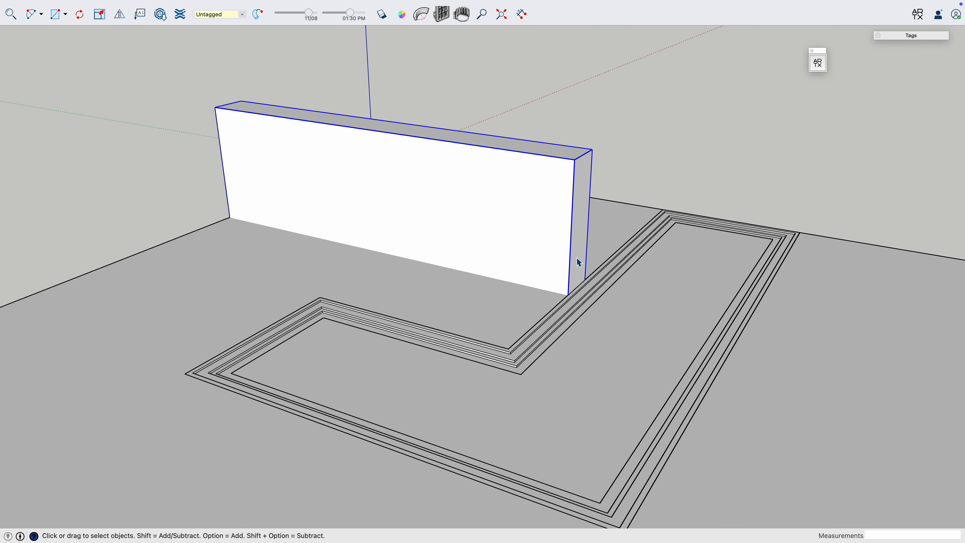
pyautogui.press('p')
pyautogui.click(585, 262)
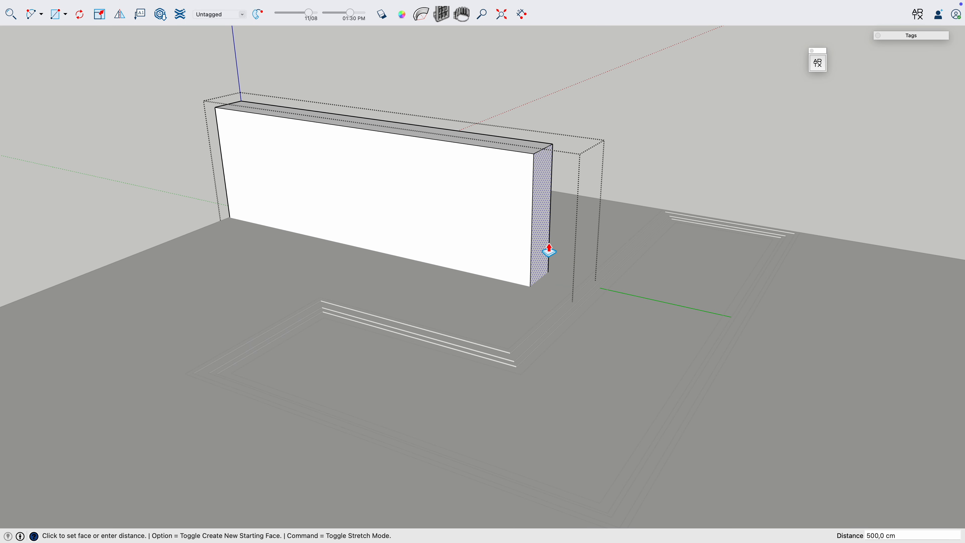
pyautogui.write('500')
pyautogui.press('Return')
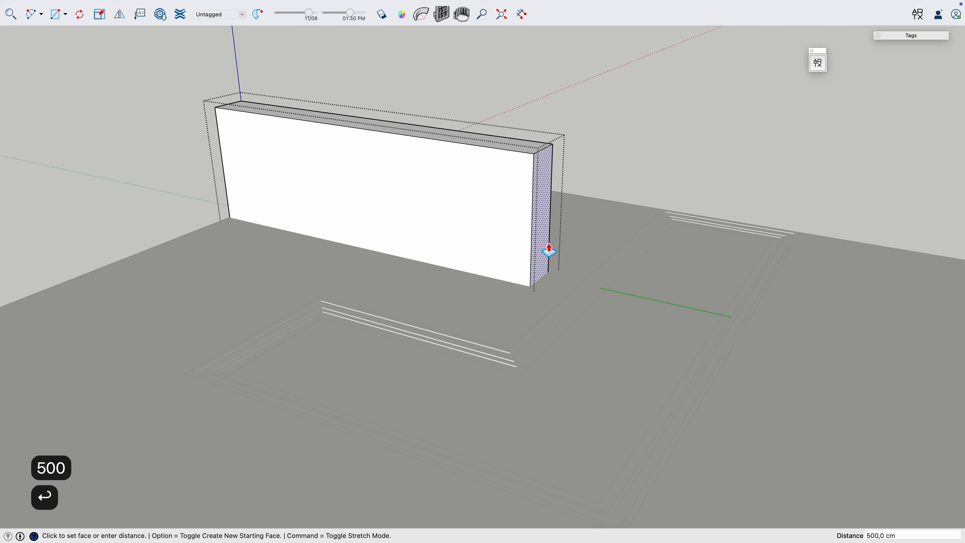
pyautogui.press('space')
pyautogui.click(614, 181)
# Shorten the wall by a further 500 cm at the same end face
pyautogui.moveTo(611, 262); pyautogui.dragTo(504, 245, button='middle')
pyautogui.click(504, 245)
pyautogui.press('p')
pyautogui.click(499, 253)
pyautogui.write('5')
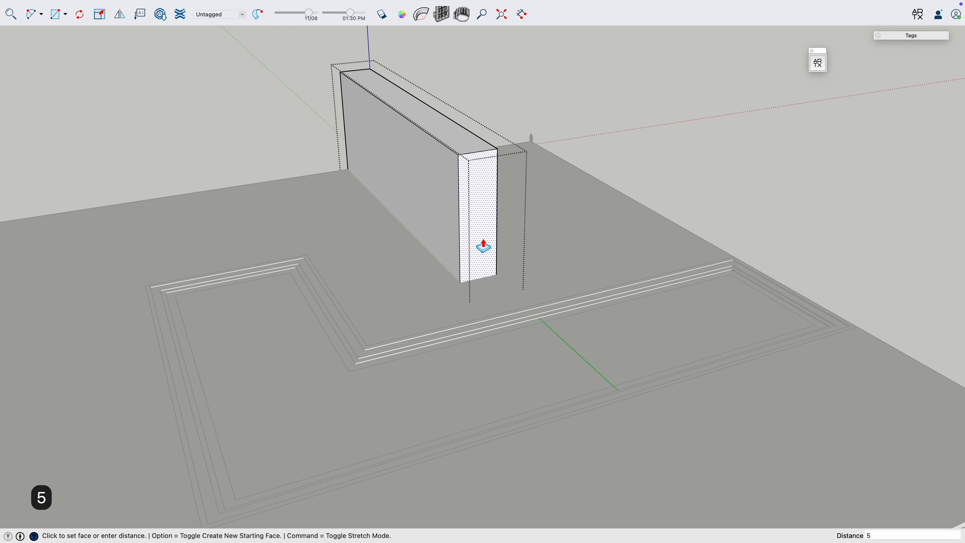
pyautogui.write('00')
pyautogui.press('Return')
pyautogui.press('space')
pyautogui.moveTo(483, 243); pyautogui.dragTo(363, 301, button='middle')
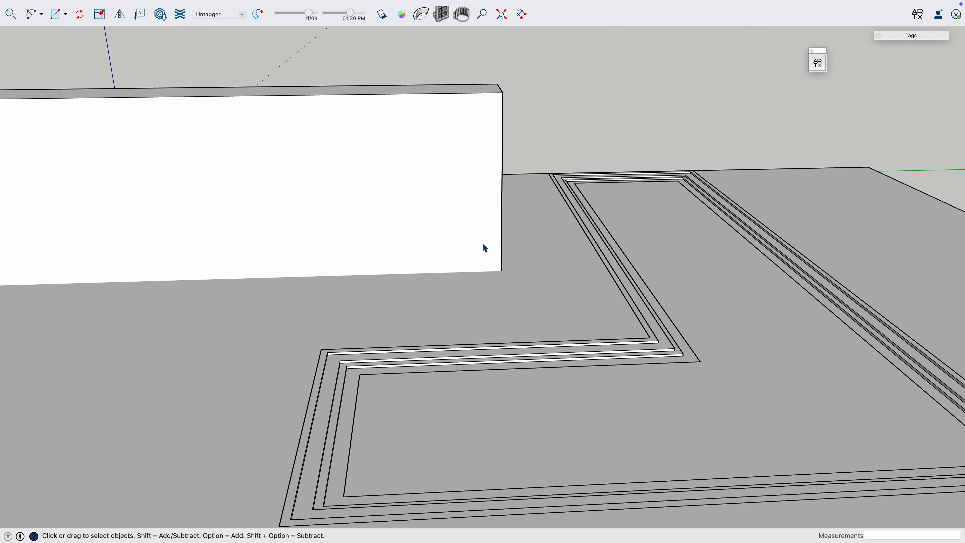
pyautogui.moveTo(465, 274); pyautogui.dragTo(244, 205, button='middle')
pyautogui.click(244, 203)
pyautogui.press('p')
pyautogui.press('space')
pyautogui.moveTo(206, 243); pyautogui.dragTo(276, 216, button='middle')
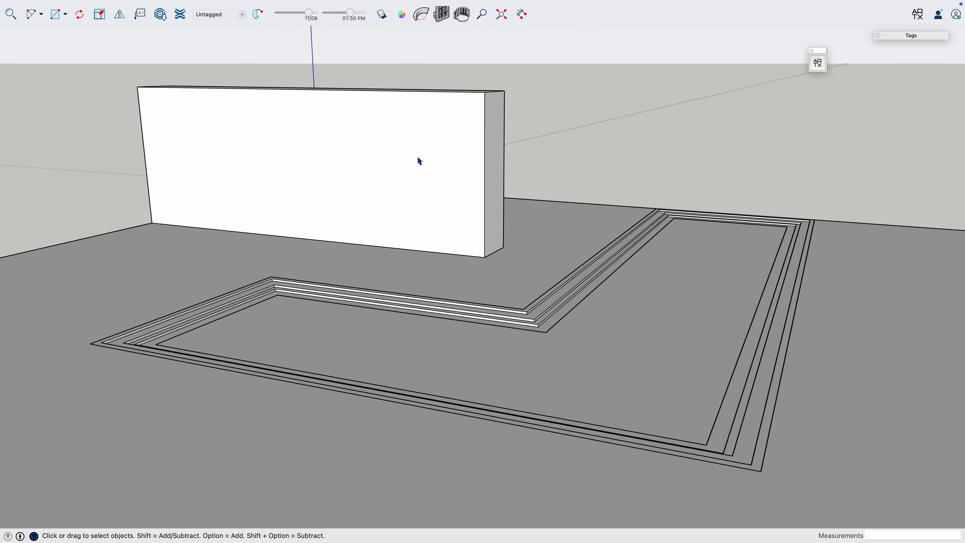
# Move the top edge of the wall's end face 1300 cm outward along the wall's length to slope the end
pyautogui.moveTo(412, 251); pyautogui.dragTo(460, 245, button='middle')
pyautogui.moveTo(514, 128); pyautogui.dragTo(504, 152, button='middle')
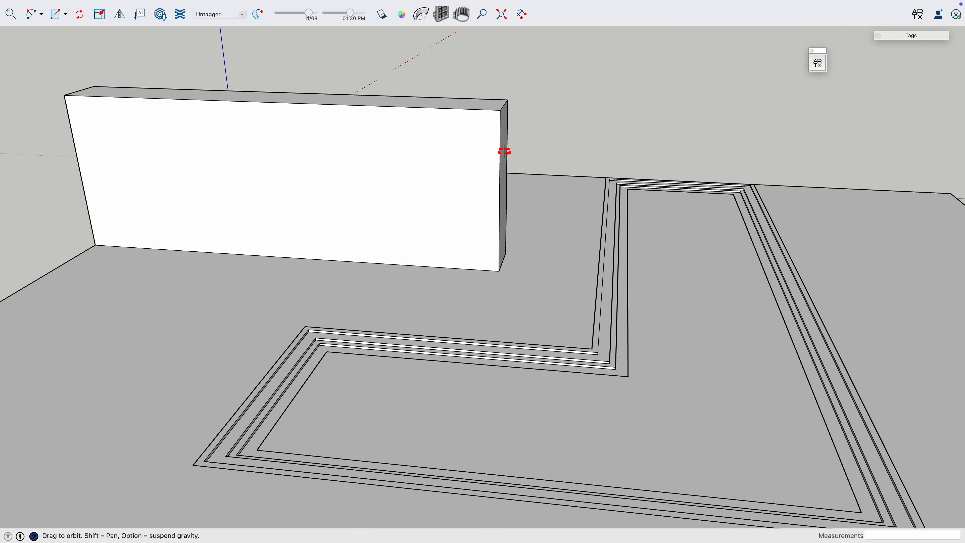
pyautogui.moveTo(621, 273); pyautogui.dragTo(489, 151, button='middle')
pyautogui.click(491, 129)
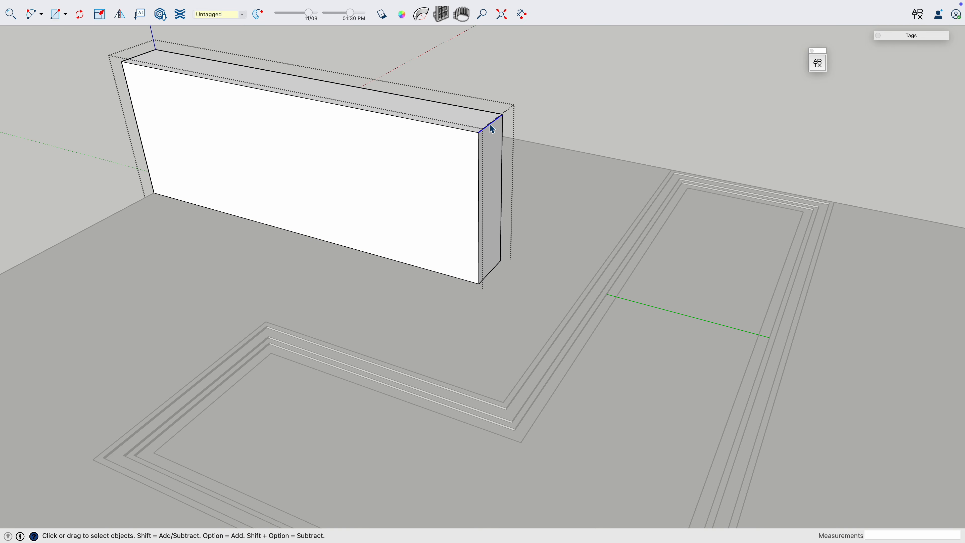
pyautogui.press('m')
pyautogui.click(491, 125)
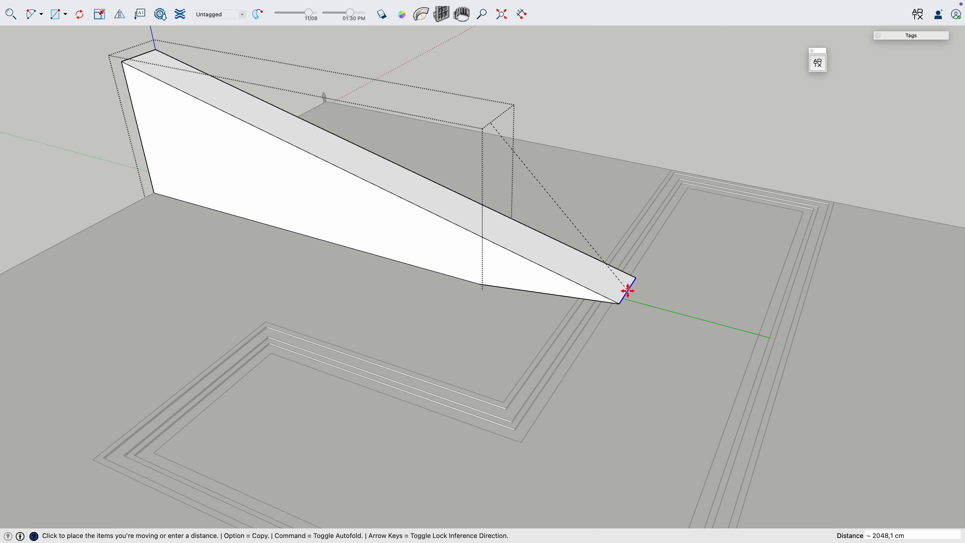
pyautogui.click(605, 313)
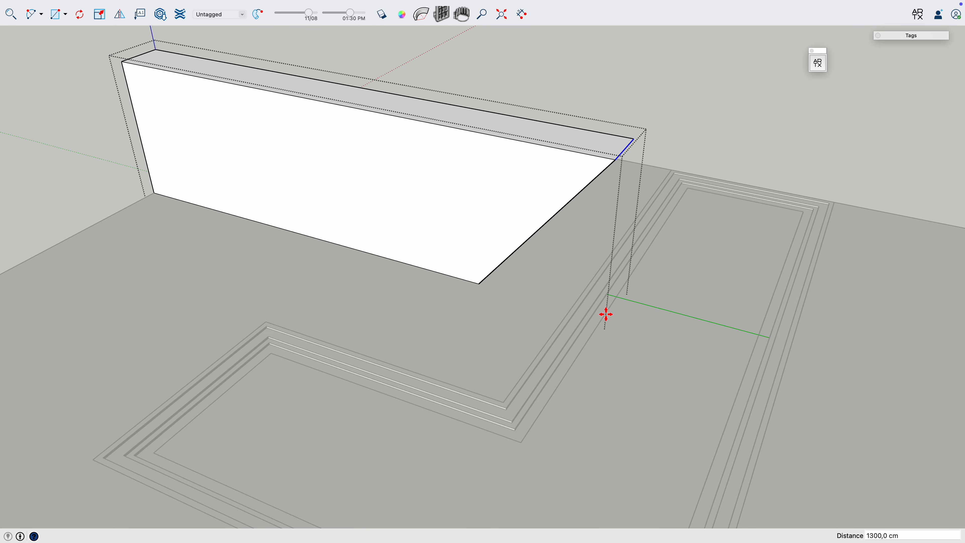
pyautogui.press('space')
pyautogui.moveTo(609, 313); pyautogui.dragTo(696, 277, button='middle')
pyautogui.scroll(3, 656, 283)
pyautogui.click(727, 130)
# Frame a low, close view of the sloped wall end and the stepped recess, and save it as a new scene
pyautogui.moveTo(646, 163); pyautogui.dragTo(799, 111, button='middle')
pyautogui.press('h')
pyautogui.moveTo(712, 161); pyautogui.dragTo(524, 258)
pyautogui.moveTo(503, 139); pyautogui.dragTo(549, 107, button='middle')
pyautogui.moveTo(495, 161); pyautogui.dragTo(451, 139)
pyautogui.moveTo(451, 139); pyautogui.dragTo(531, 138, button='middle')
pyautogui.moveTo(529, 139); pyautogui.dragTo(452, 178)
pyautogui.moveTo(452, 178); pyautogui.dragTo(512, 161, button='middle')
pyautogui.moveTo(513, 161); pyautogui.dragTo(453, 149)
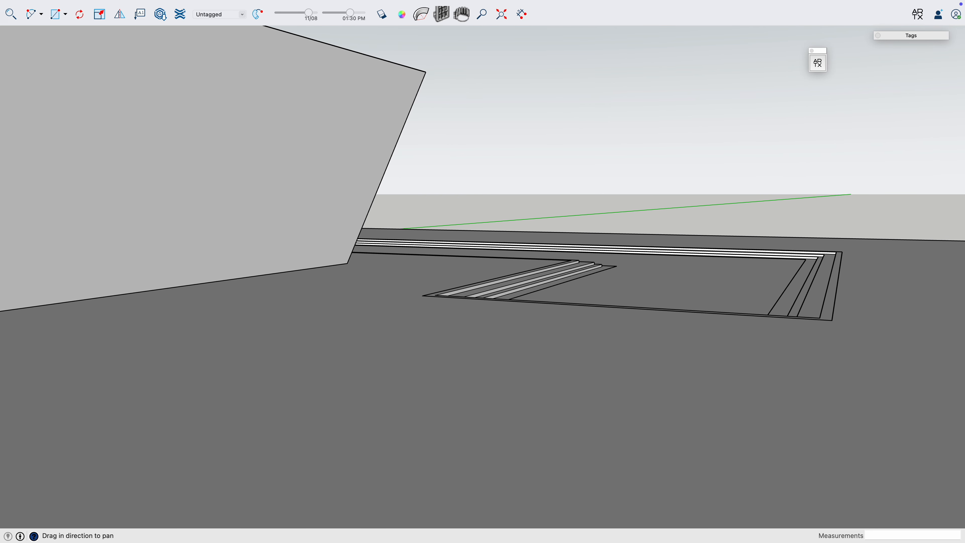
pyautogui.click(588, 130)
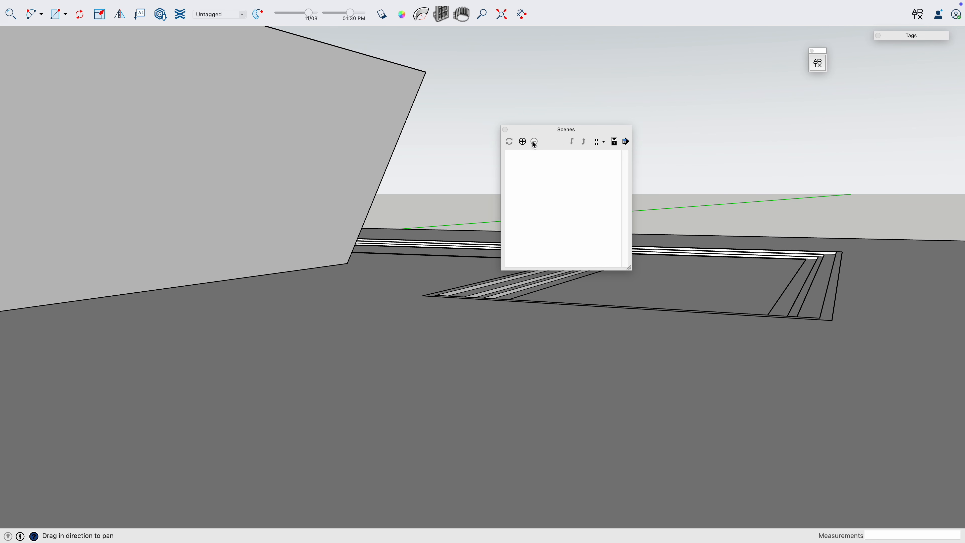
pyautogui.click(523, 140)
pyautogui.moveTo(955, 92); pyautogui.dragTo(901, 50)
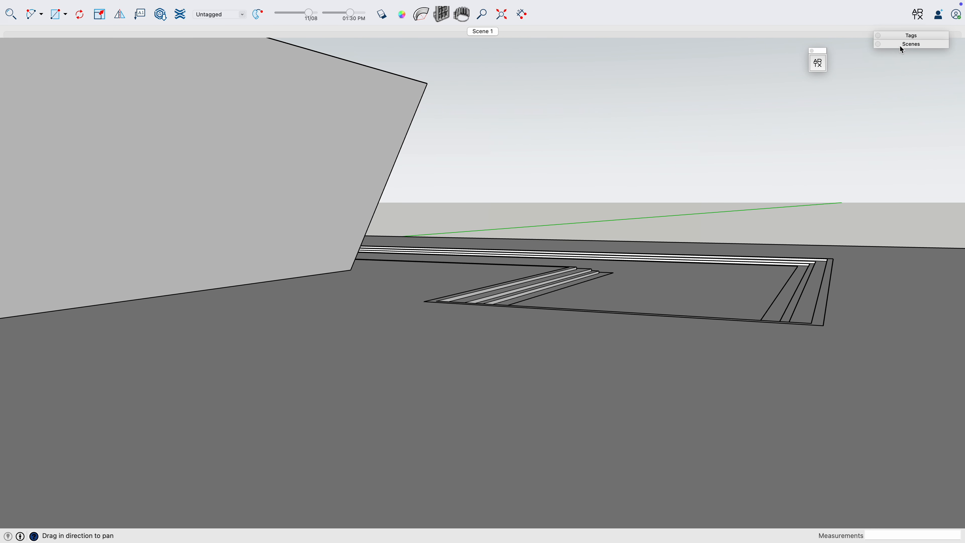
# Draw a line about 3500 cm long along the red axis from the upper front corner of the wall's sloped end
pyautogui.moveTo(676, 134); pyautogui.dragTo(448, 94, button='middle')
pyautogui.press('space')
pyautogui.click(448, 94)
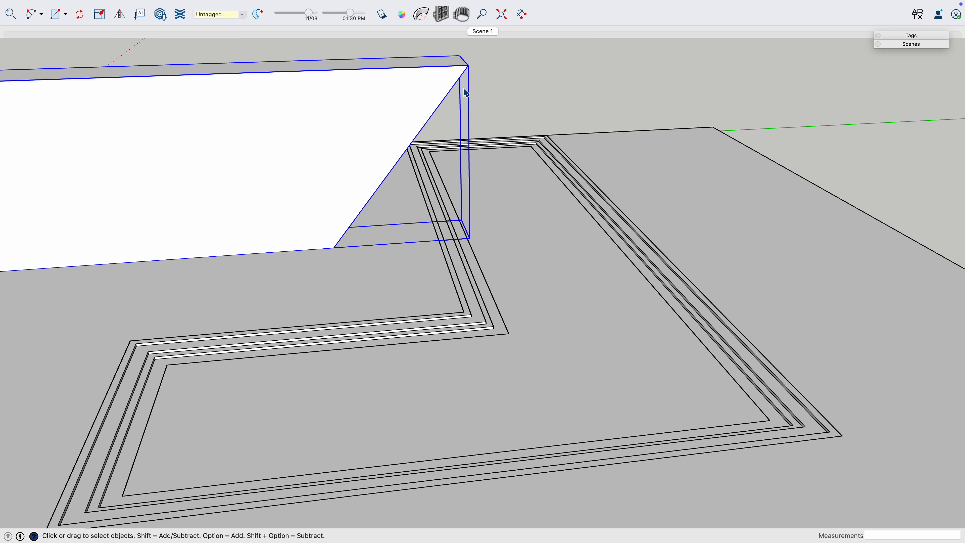
pyautogui.moveTo(426, 91); pyautogui.dragTo(457, 77, button='middle')
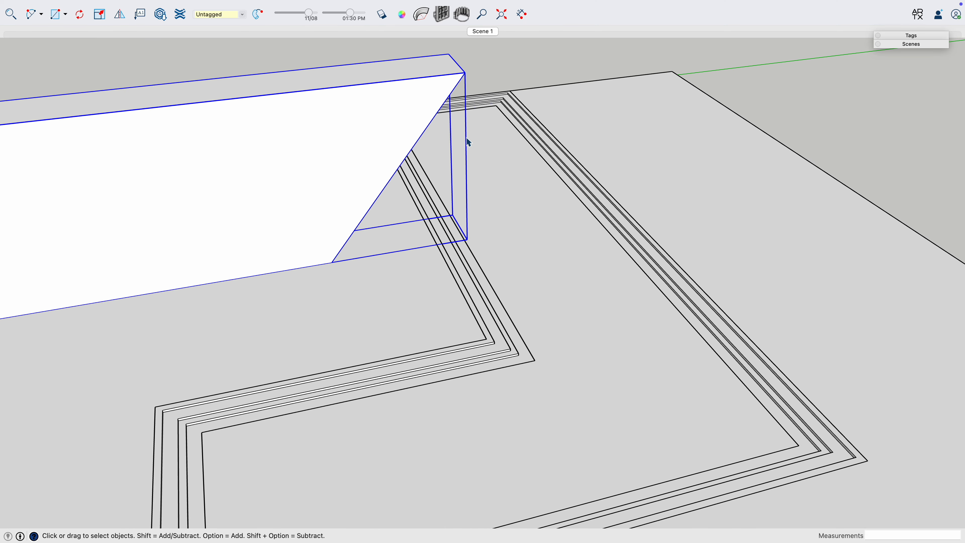
pyautogui.press('l')
pyautogui.click(465, 73)
pyautogui.moveTo(465, 72); pyautogui.dragTo(777, 144, button='middle')
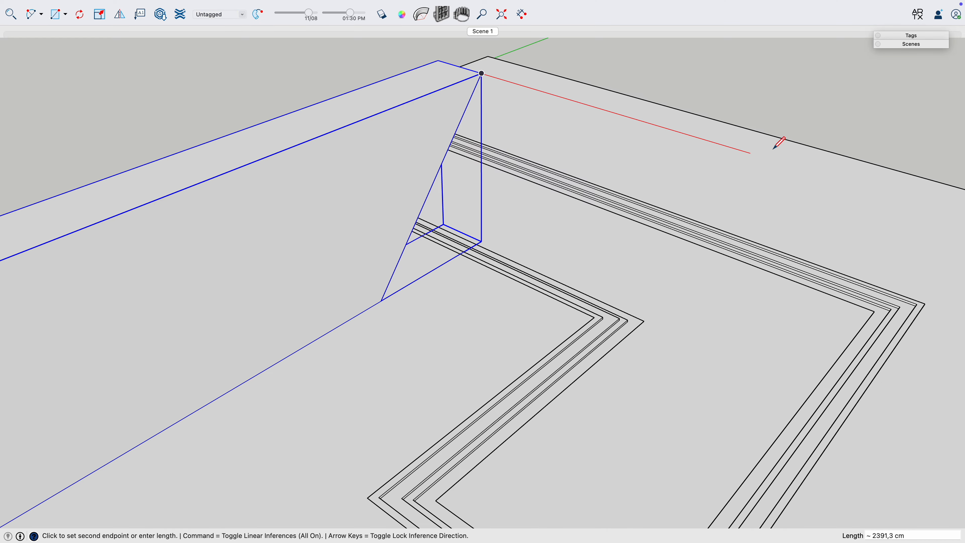
pyautogui.press('Left')
pyautogui.press('Right')
pyautogui.click(902, 336)
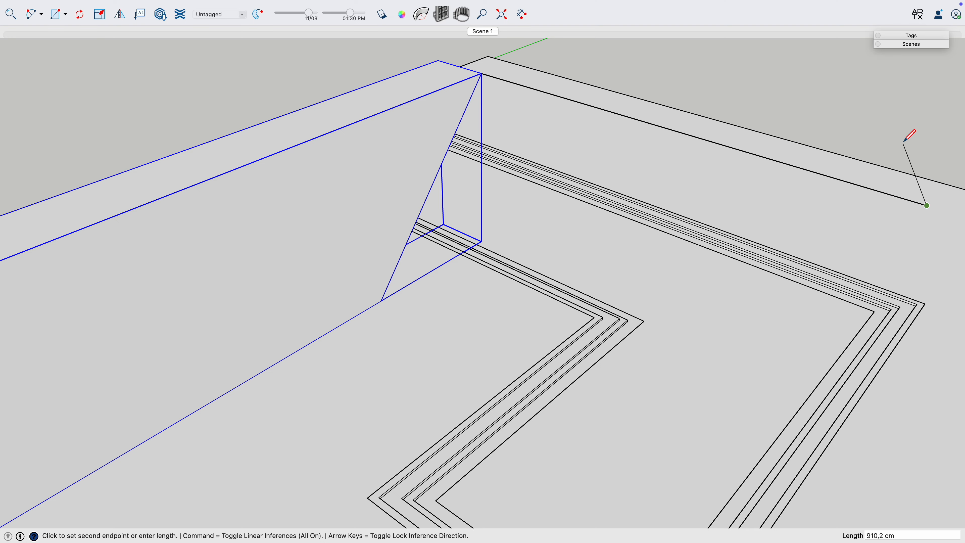
# Complete a vertical rectangle on that line with an upright edge, a parallel 3500 cm edge and a closing edge at the wall corner
pyautogui.press('Up')
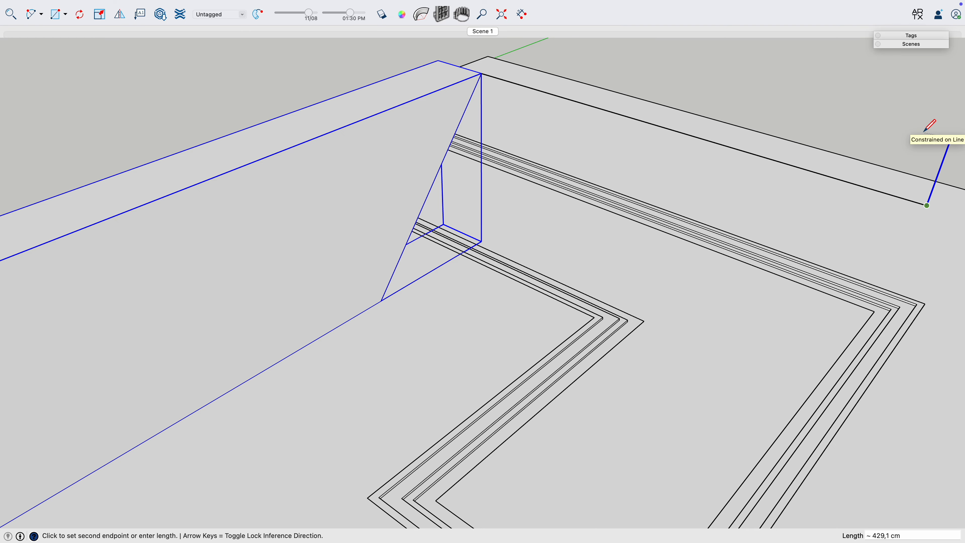
pyautogui.press('Return')
pyautogui.moveTo(560, 71)
pyautogui.mouseDown(button='middle')
pyautogui.moveTo(337, 35)
pyautogui.moveTo(544, 65)
pyautogui.mouseUp(button='middle')
pyautogui.moveTo(483, 62); pyautogui.dragTo(522, 148, button='middle')
pyautogui.press('Left')
pyautogui.press('Right')
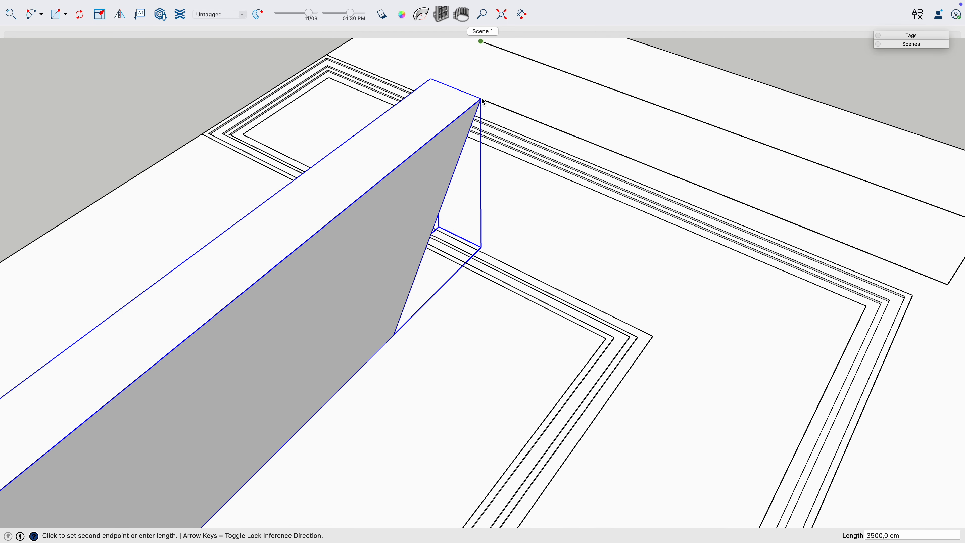
pyautogui.click(481, 100)
# Extrude the new vertical rectangle 200 cm into a beam
pyautogui.scroll(1, 539, 105)
pyautogui.moveTo(539, 105); pyautogui.dragTo(478, 105, button='middle')
pyautogui.press('space')
pyautogui.click(478, 105)
pyautogui.press('p')
pyautogui.write('200')
pyautogui.press('Return')
# Extend the beam's end face across the wall's thickness to its far side
pyautogui.moveTo(534, 112); pyautogui.dragTo(693, 304, button='middle')
pyautogui.click(693, 303)
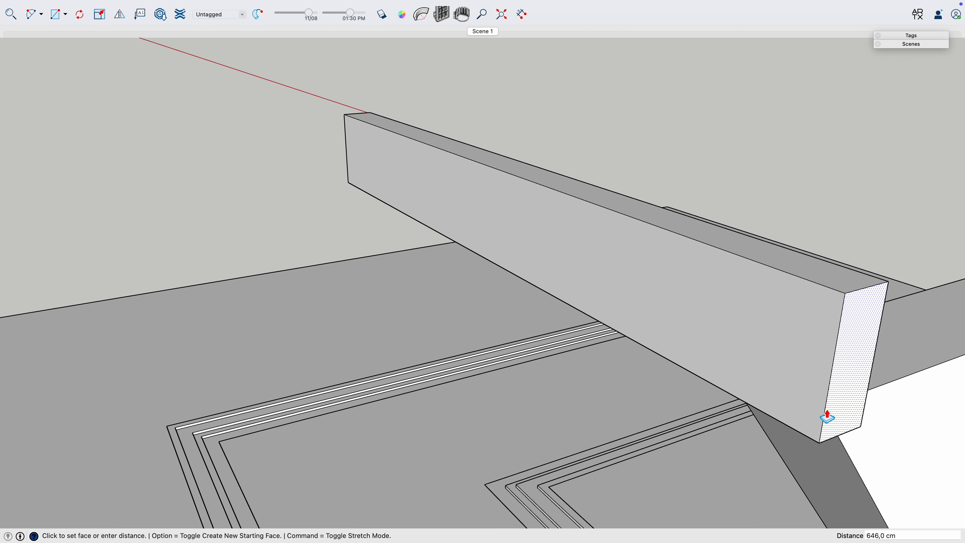
pyautogui.moveTo(824, 413); pyautogui.dragTo(630, 350, button='middle')
pyautogui.moveTo(738, 394); pyautogui.dragTo(345, 293, button='middle')
# Split the beam's front face with a vertical line at the wall's inner corner
pyautogui.scroll(2, 344, 304)
pyautogui.moveTo(344, 328); pyautogui.dragTo(357, 351, button='middle')
pyautogui.press('l')
pyautogui.click(340, 325)
pyautogui.click(340, 287)
pyautogui.press('space')
# Pull the split-off face above the wall 5800 cm along the wall's length
pyautogui.click(334, 307)
pyautogui.press('p')
pyautogui.click(328, 316)
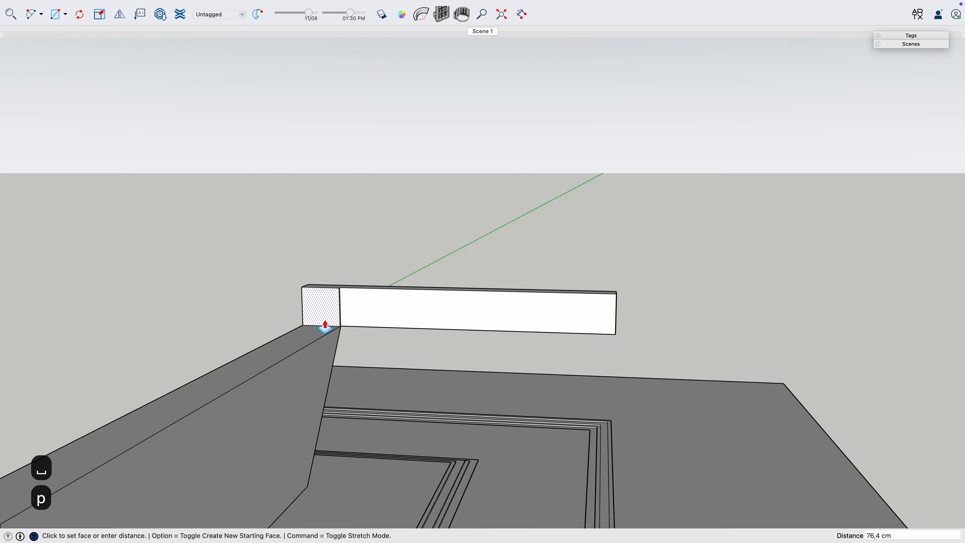
pyautogui.scroll(-3, 308, 348)
pyautogui.click(200, 411)
pyautogui.moveTo(199, 411)
pyautogui.mouseDown(button='middle')
pyautogui.moveTo(360, 278)
pyautogui.moveTo(360, 345)
pyautogui.mouseUp(button='middle')
# Raise the top face of the L-shaped beam by 300 cm
pyautogui.scroll(6, 347, 387)
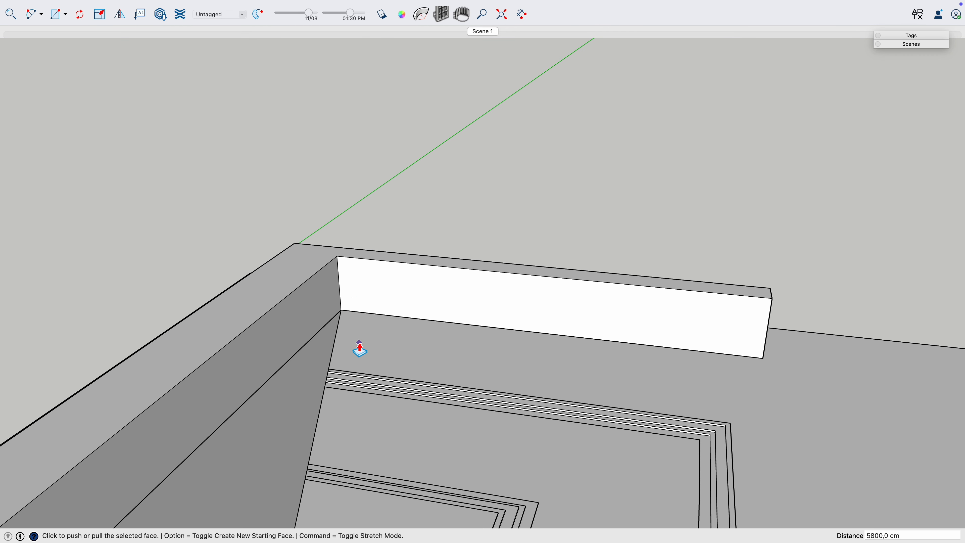
pyautogui.press('l')
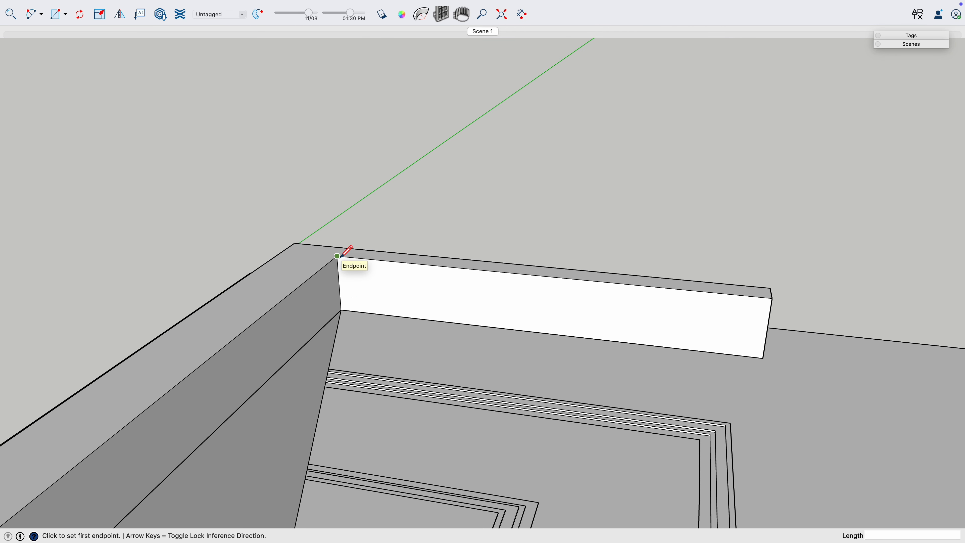
pyautogui.moveTo(337, 256); pyautogui.dragTo(360, 272, button='middle')
pyautogui.press('space')
pyautogui.click(308, 257)
pyautogui.press('p')
pyautogui.click(309, 251)
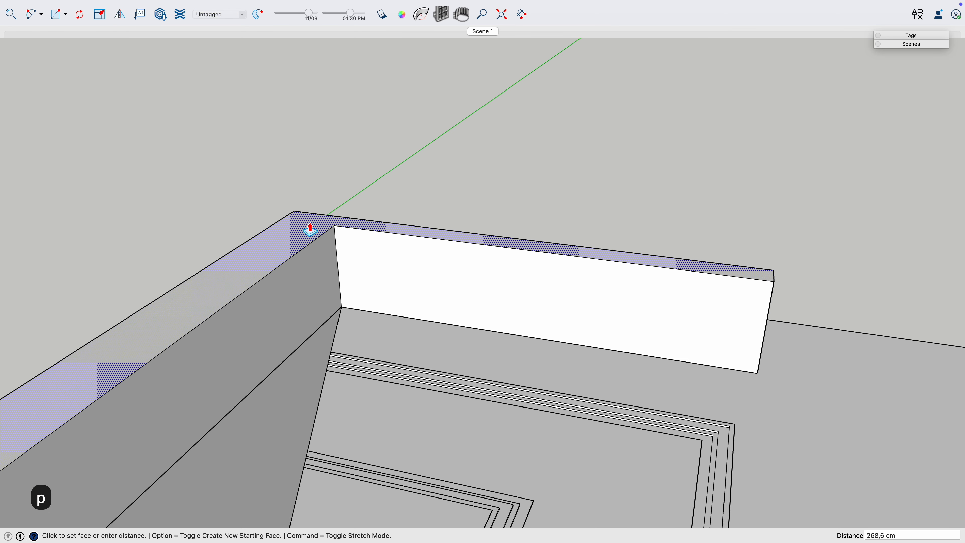
pyautogui.press('Return')
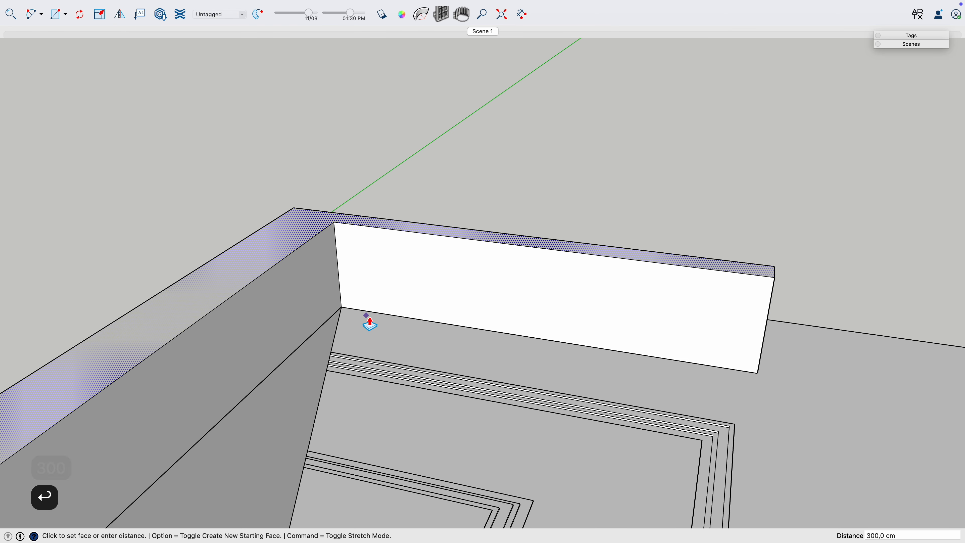
# Push the end face of the beam's arm above the wall back 5115 cm and offset it by 100 cm
pyautogui.moveTo(377, 317); pyautogui.dragTo(163, 221, button='middle')
pyautogui.press('space')
pyautogui.press('p')
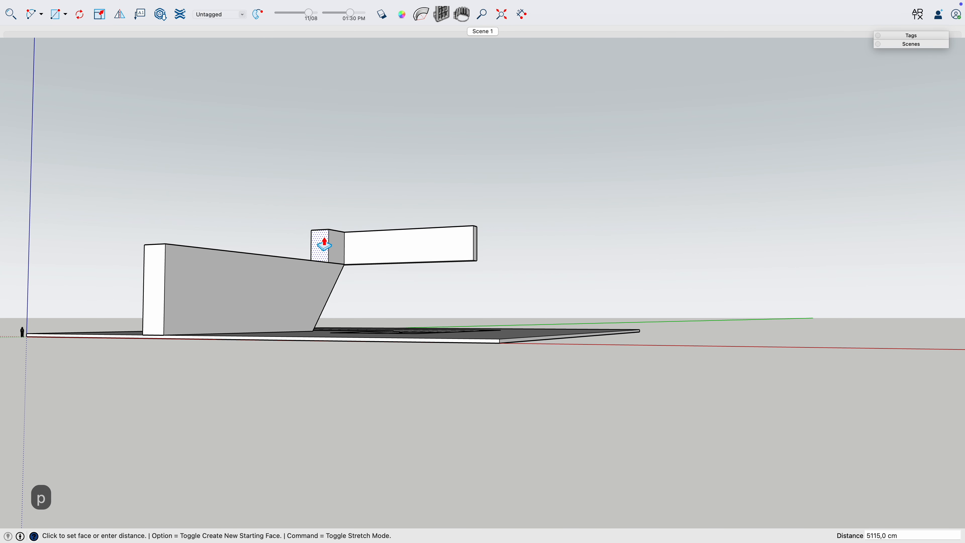
pyautogui.press('Return')
pyautogui.scroll(5, 347, 311)
pyautogui.moveTo(367, 272); pyautogui.dragTo(334, 239, button='middle')
pyautogui.press('space')
pyautogui.press('p')
pyautogui.press('Return')
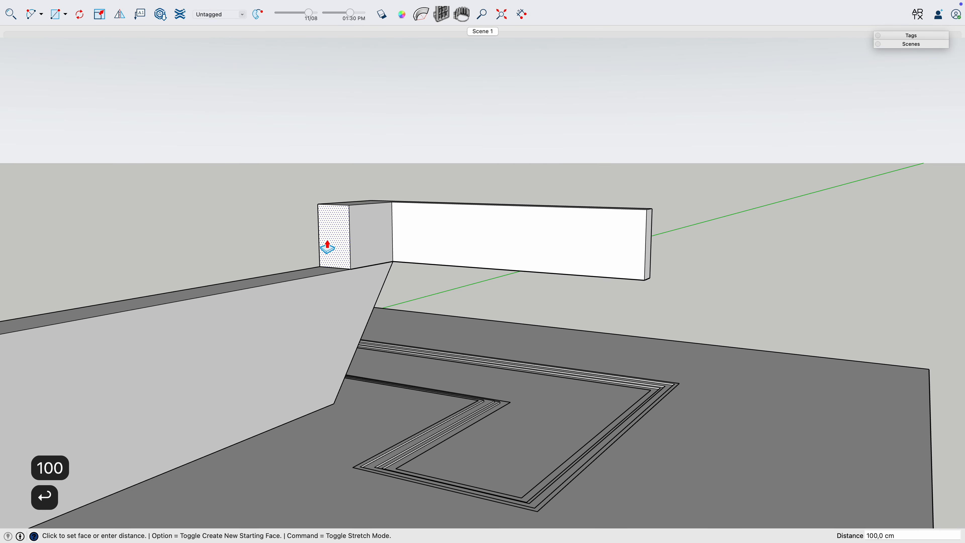
# Group the complete L-shaped beam
pyautogui.press('space')
pyautogui.moveTo(352, 155); pyautogui.dragTo(539, 221, button='middle')
pyautogui.tripleClick(473, 233)
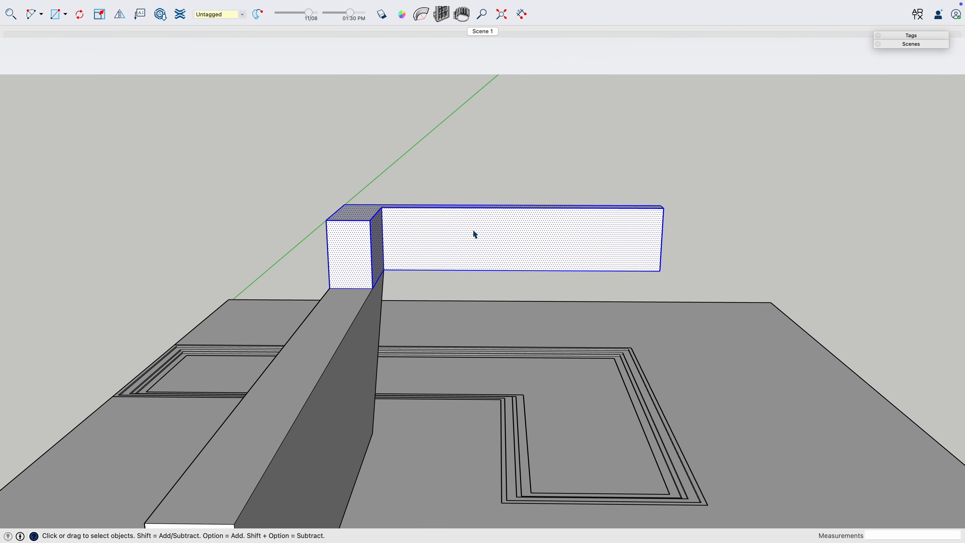
pyautogui.press('super+g')
pyautogui.click(437, 144)
pyautogui.moveTo(437, 144); pyautogui.dragTo(139, 181, button='middle')
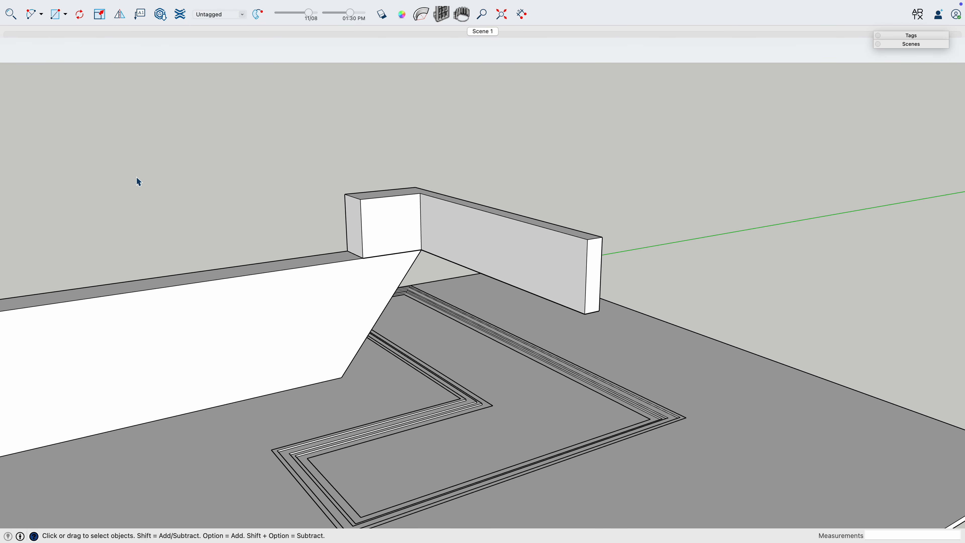
# Inside the beam group, extend the end face above the wall by 100 cm and by another 200 cm
pyautogui.press('h')
pyautogui.moveTo(112, 235); pyautogui.dragTo(355, 209)
pyautogui.press('space')
pyautogui.doubleClick(558, 210)
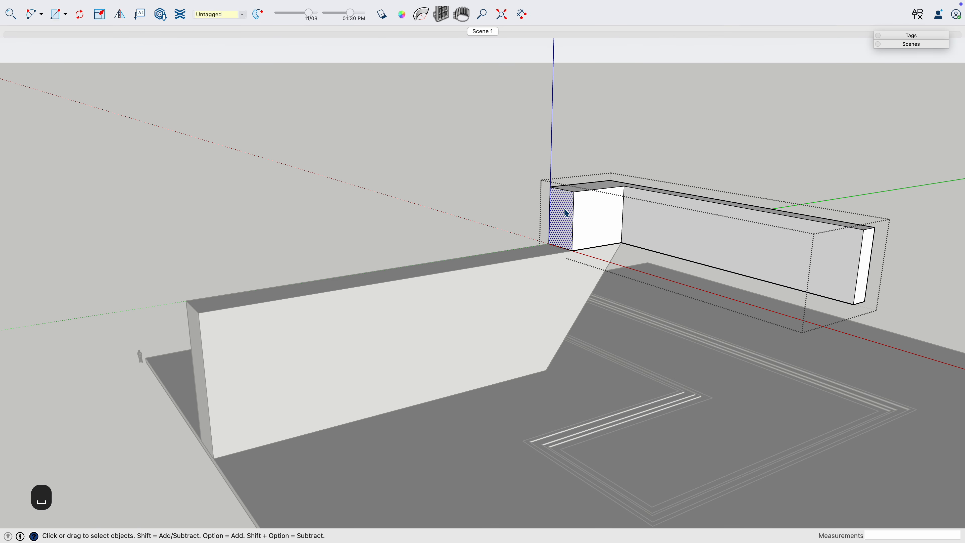
pyautogui.press('p')
pyautogui.click(564, 216)
pyautogui.write('100')
pyautogui.press('Return')
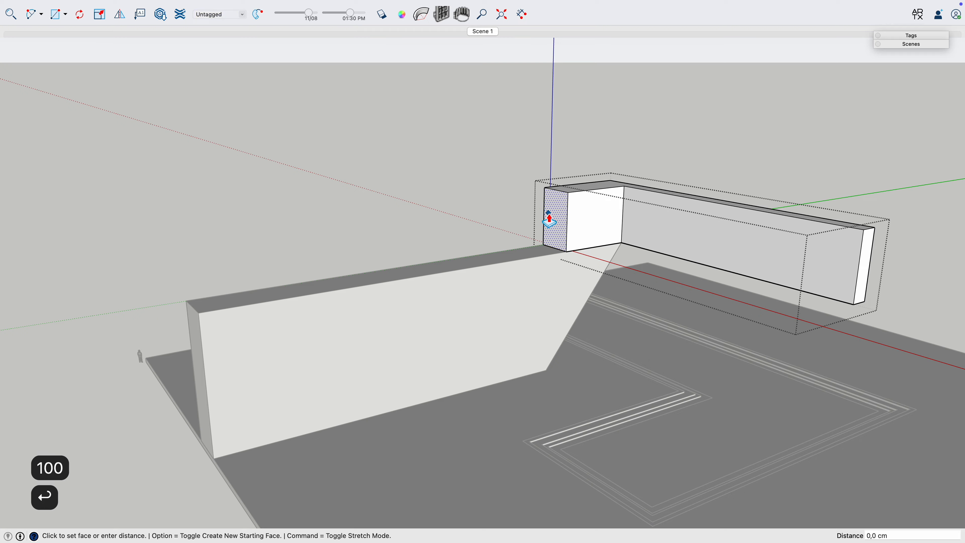
pyautogui.write('200')
pyautogui.press('Return')
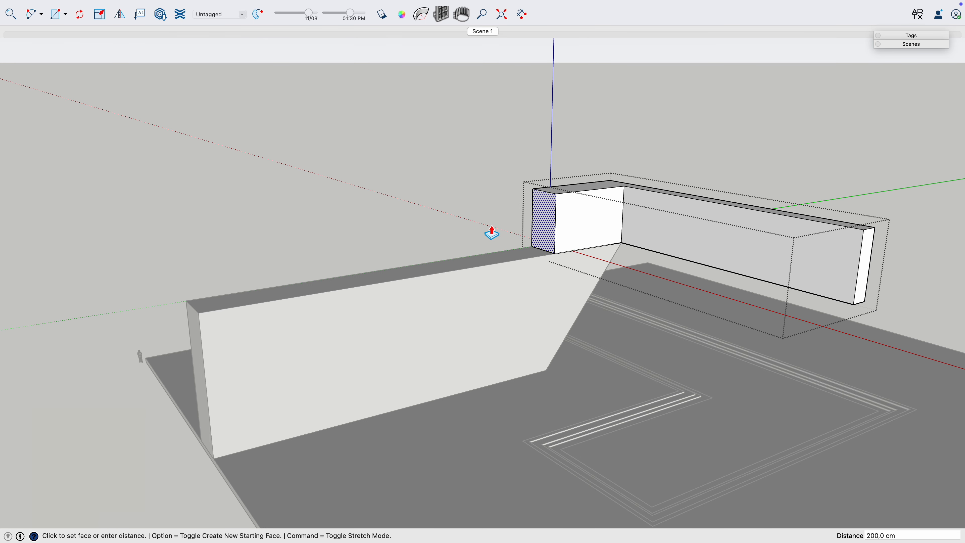
pyautogui.press('space')
pyautogui.click(514, 187)
pyautogui.moveTo(515, 187)
pyautogui.mouseDown(button='middle')
pyautogui.moveTo(532, 205)
pyautogui.moveTo(510, 182)
pyautogui.mouseUp(button='middle')
pyautogui.press('l')
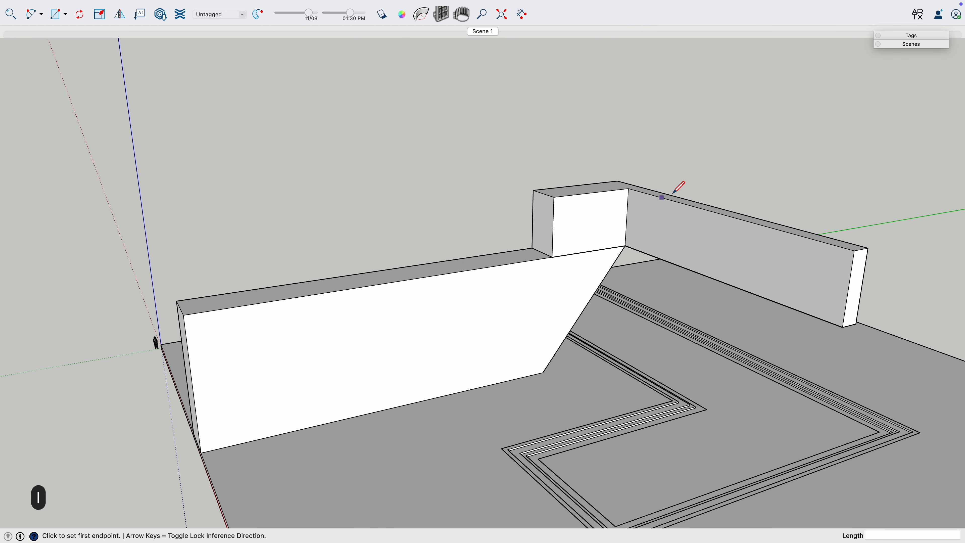
pyautogui.click(629, 188)
pyautogui.press('Escape')
pyautogui.click(629, 188)
pyautogui.press('space')
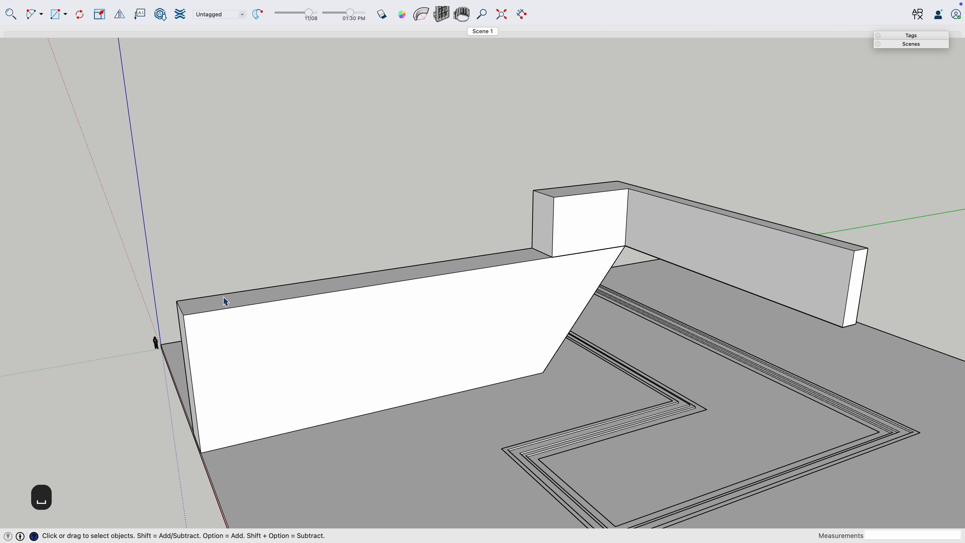
# Draw a line along the wall's front top edge from its outer end corner to the base of the beam
pyautogui.moveTo(248, 302); pyautogui.dragTo(279, 311, button='middle')
pyautogui.press('l')
pyautogui.click(221, 349)
pyautogui.click(557, 255)
# Draw a vertical rectangular face 800 cm high on the wall's front top edge, from the edge line's midpoint to the wall's outer end corner
pyautogui.press('l')
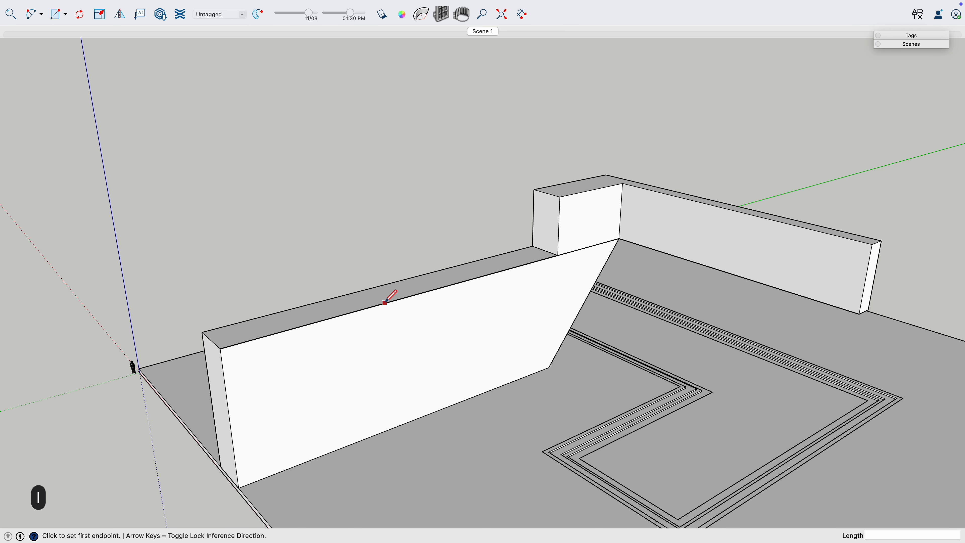
pyautogui.click(414, 294)
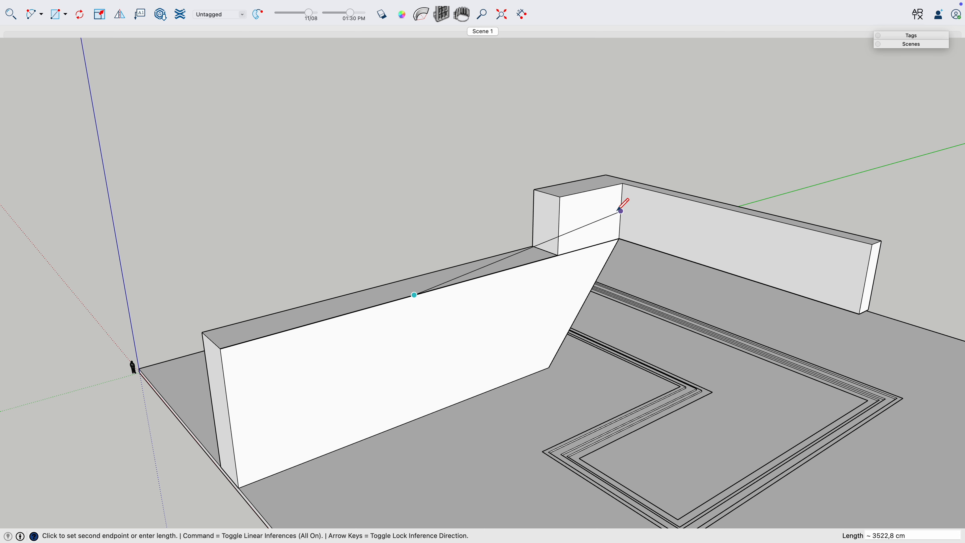
pyautogui.press('Left')
pyautogui.click(561, 197)
pyautogui.press('Left')
pyautogui.click(223, 350)
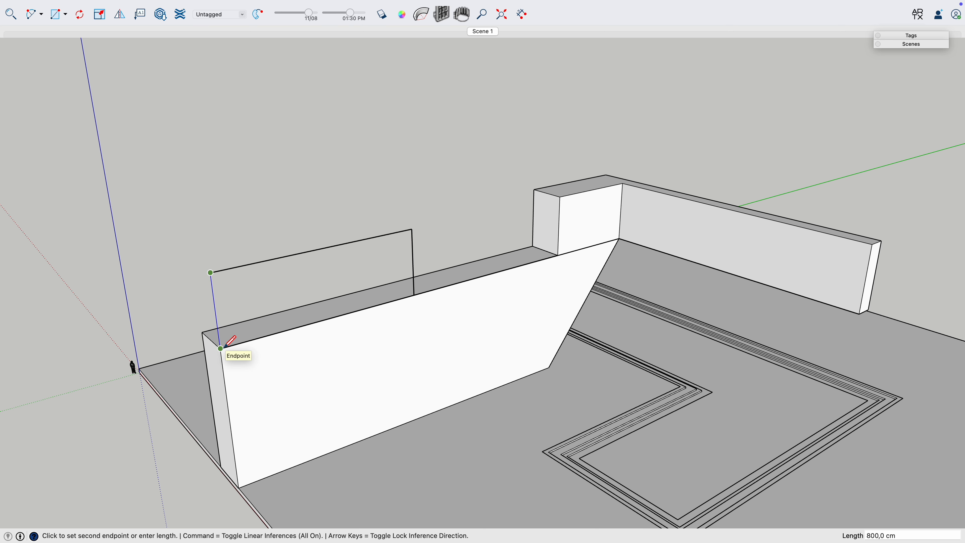
pyautogui.click(221, 348)
pyautogui.press('space')
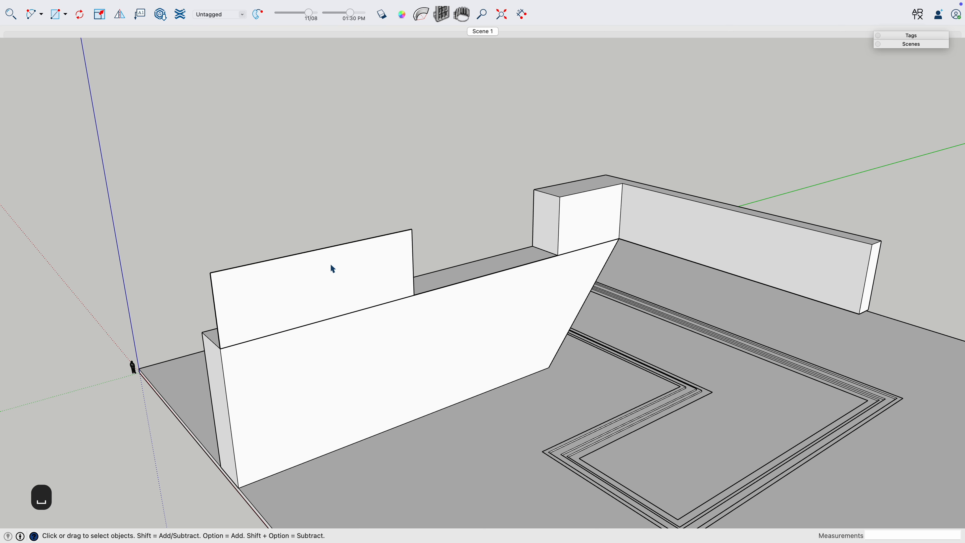
# Cut the rectangle's corner with a diagonal from its top edge's midpoint to its lower corner beside the beam, erasing the leftover edges
pyautogui.press('l')
pyautogui.click(319, 249)
pyautogui.click(413, 293)
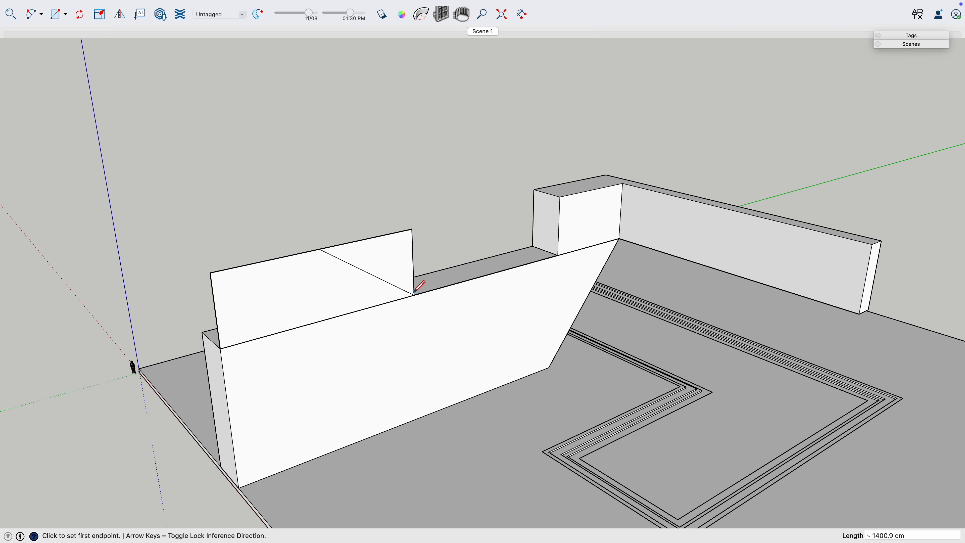
pyautogui.press('e')
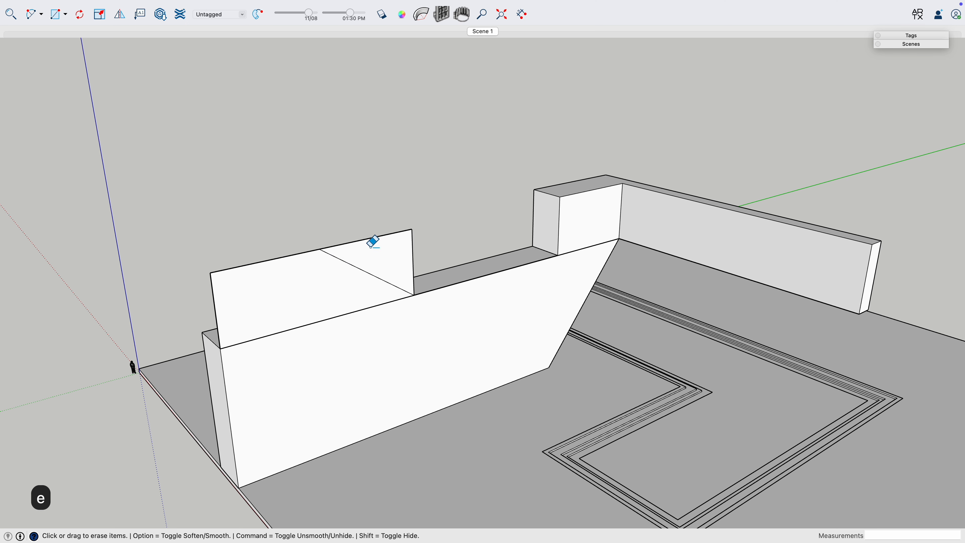
pyautogui.moveTo(370, 244); pyautogui.dragTo(420, 246)
pyautogui.press('space')
# Try to offset the sloped face's outline inward and cut out its inner area
pyautogui.moveTo(341, 295)
pyautogui.mouseDown(button='middle')
pyautogui.moveTo(373, 269)
pyautogui.moveTo(359, 269)
pyautogui.mouseUp(button='middle')
pyautogui.click(359, 271)
pyautogui.press('f')
pyautogui.click(405, 276)
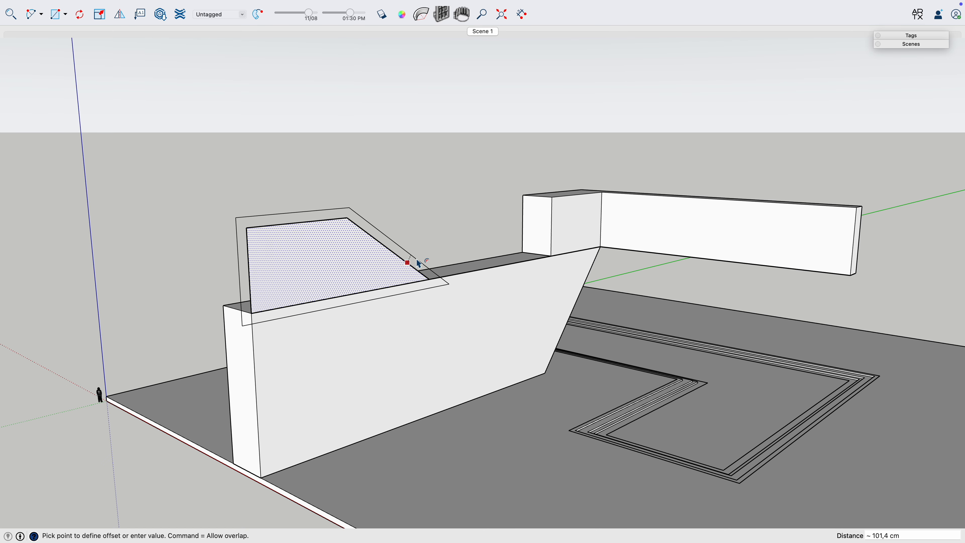
pyautogui.click(405, 278)
pyautogui.press('space')
pyautogui.click(335, 265)
pyautogui.press('BackSpace')
pyautogui.press('super+z')
pyautogui.press('super+z')
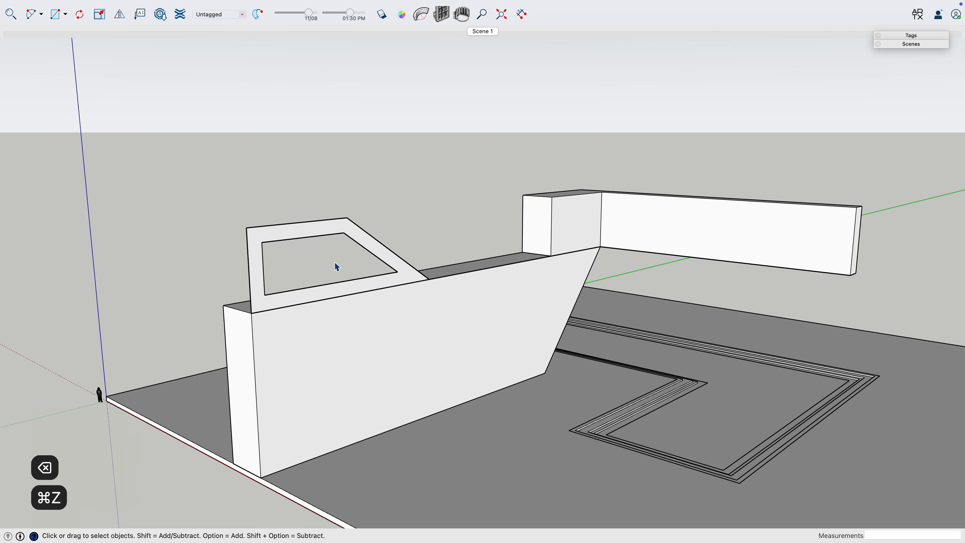
# Offset the sloped face's outline inward by about 200 cm
pyautogui.press('f')
pyautogui.click(340, 267)
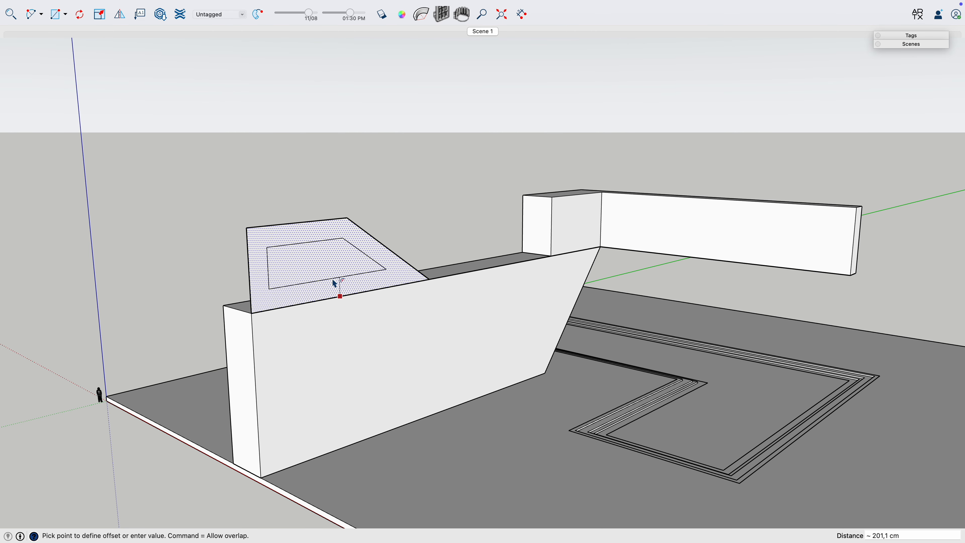
pyautogui.press('Return')
# Try to delete the inner face enclosed by the offset outline
pyautogui.press('space')
pyautogui.click(329, 271)
pyautogui.press('BackSpace')
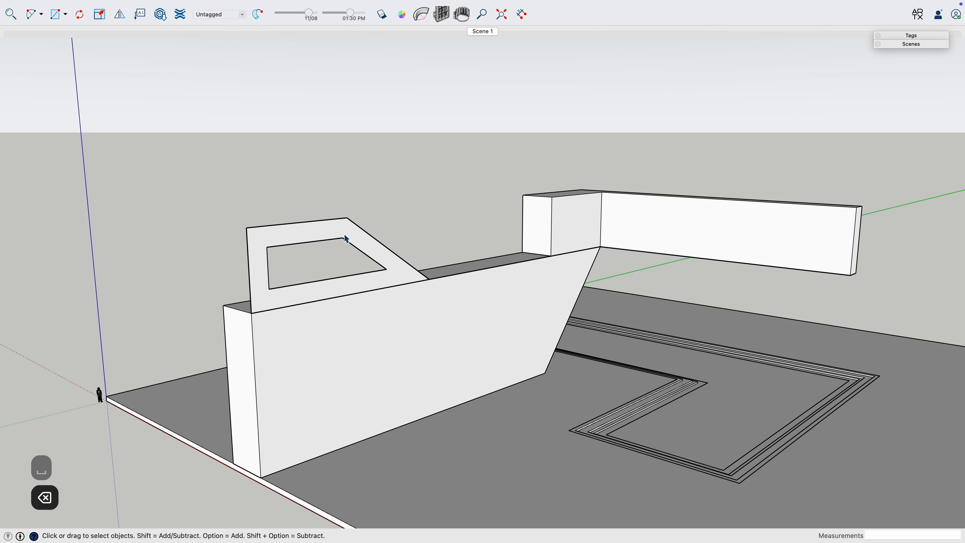
pyautogui.press('super+z')
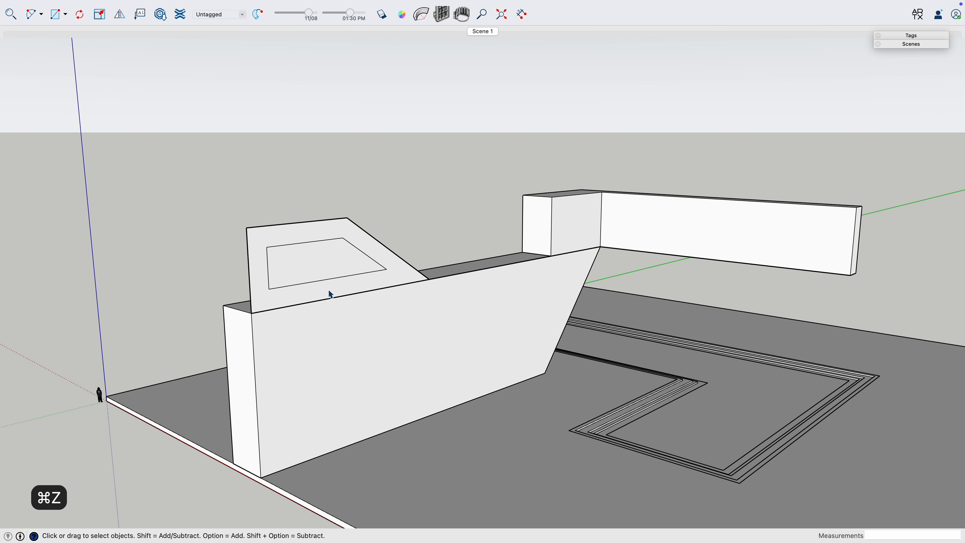
# Erase the bottom and vertical edges of the inner offset outline, keeping its top and diagonal edges
pyautogui.moveTo(329, 294); pyautogui.dragTo(338, 226, button='middle')
pyautogui.scroll(5, 387, 297)
pyautogui.press('w')
pyautogui.press('e')
pyautogui.click(352, 229)
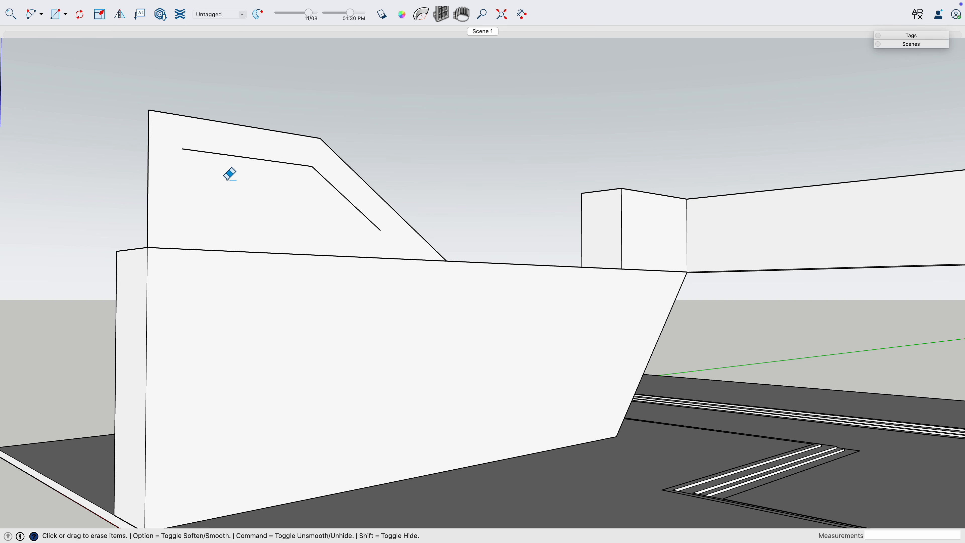
# Extend the remaining offset lines to the face's vertical edge and the wall's top edge, and delete the enclosed inner face
pyautogui.press('l')
pyautogui.click(183, 148)
pyautogui.click(148, 144)
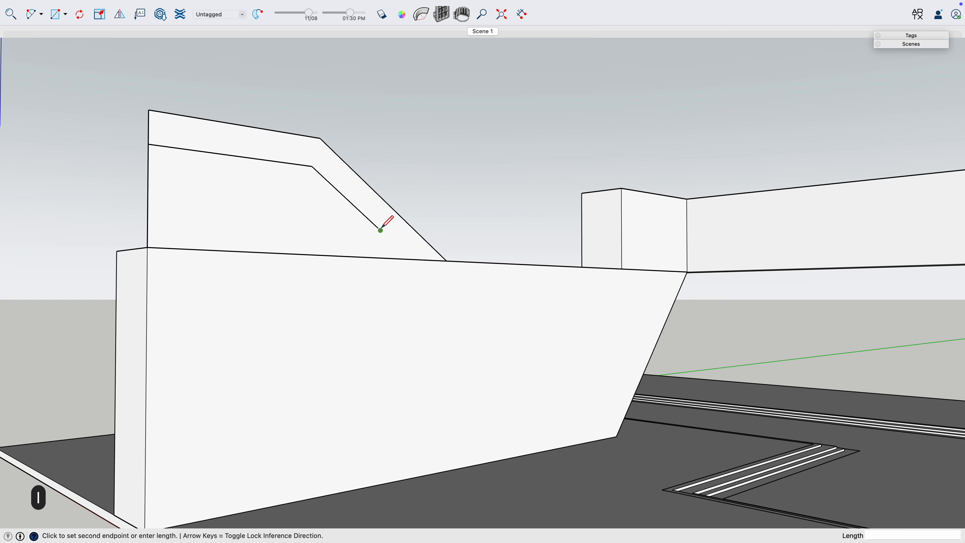
pyautogui.click(410, 259)
pyautogui.press('space')
pyautogui.click(350, 242)
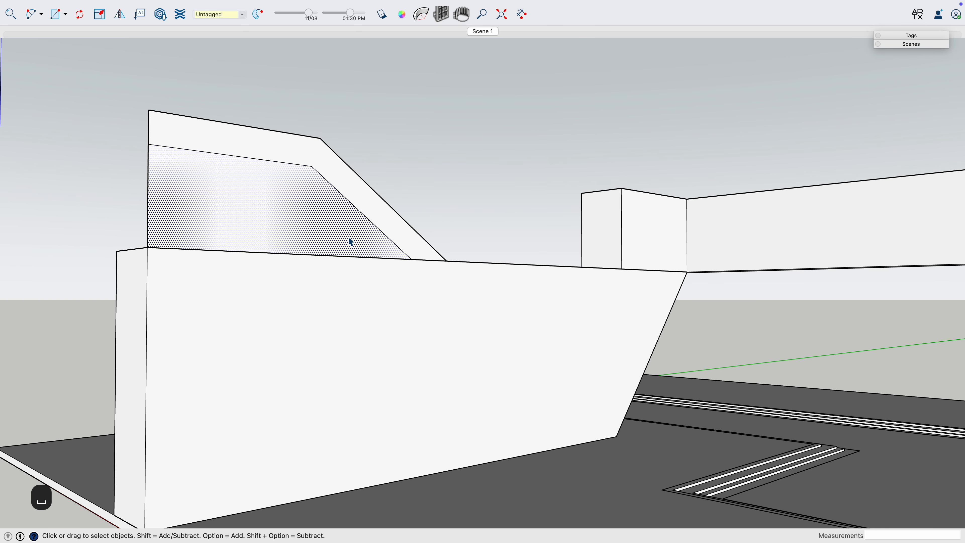
pyautogui.press('e')
pyautogui.press('space')
# Extrude the folded strip 3500 cm away from the wall into a roof, level with the end of the L-shaped beam
pyautogui.click(180, 142)
pyautogui.press('p')
pyautogui.press('space')
pyautogui.press('p')
pyautogui.click(244, 145)
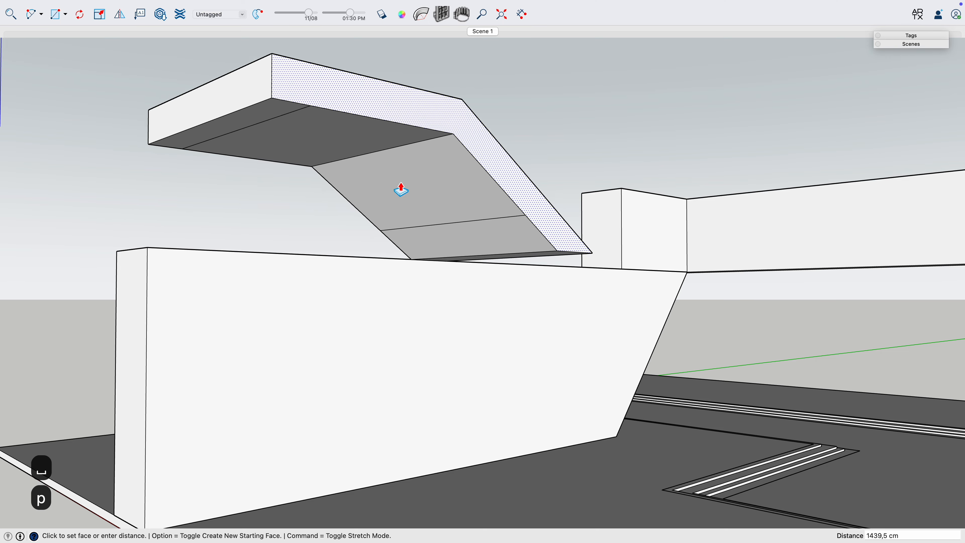
pyautogui.scroll(-3, 465, 234)
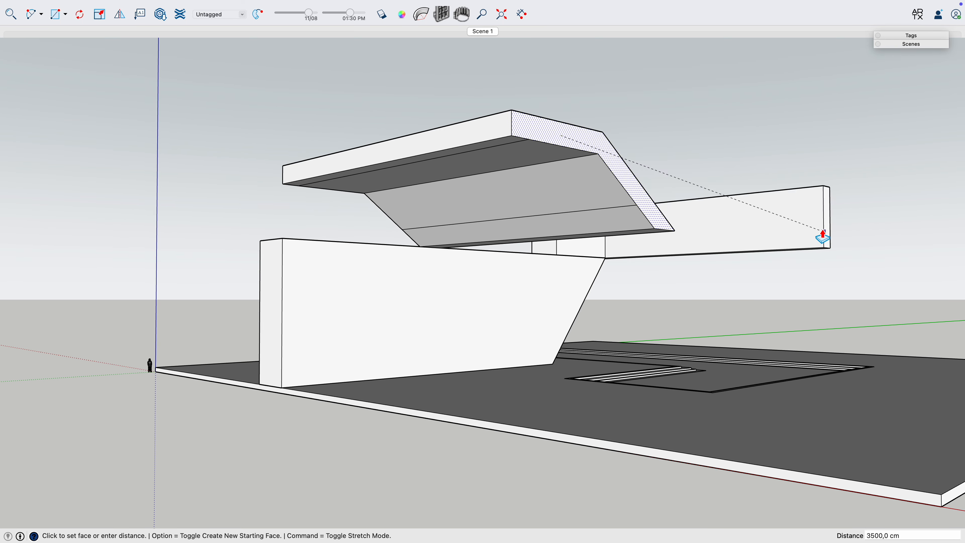
pyautogui.click(822, 247)
pyautogui.moveTo(769, 238); pyautogui.dragTo(492, 335, button='middle')
pyautogui.click(441, 316)
pyautogui.click(873, 233)
pyautogui.moveTo(394, 327); pyautogui.dragTo(485, 271, button='middle')
pyautogui.scroll(3, 484, 271)
pyautogui.moveTo(547, 303); pyautogui.dragTo(655, 316, button='middle')
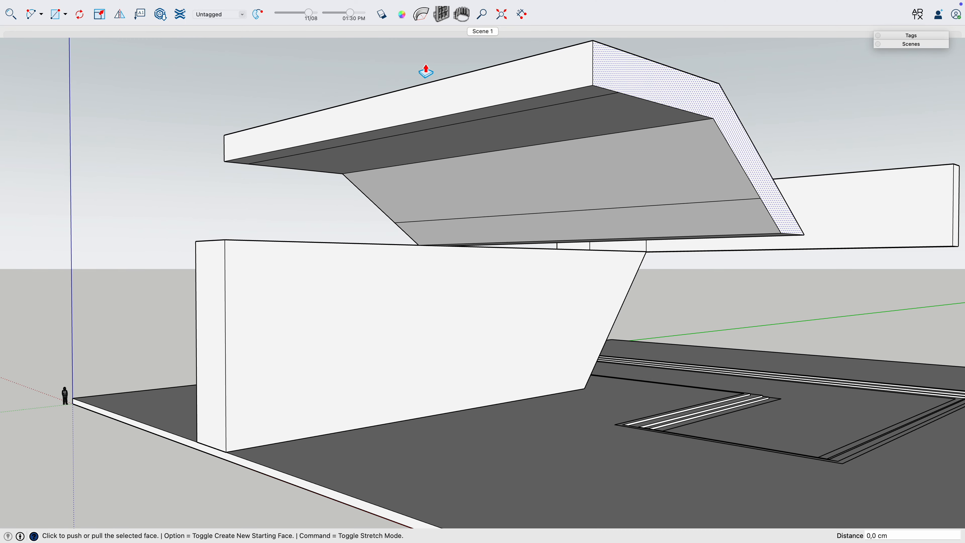
# Try to extend the folded roof's rear end across the wall's thickness to its far edge
pyautogui.click(493, 32)
pyautogui.press('h')
pyautogui.moveTo(444, 129); pyautogui.dragTo(530, 221, button='middle')
pyautogui.press('p')
pyautogui.press('space')
pyautogui.press('p')
pyautogui.click(501, 214)
pyautogui.moveTo(482, 317); pyautogui.dragTo(465, 222, button='middle')
pyautogui.press('space')
pyautogui.moveTo(437, 114); pyautogui.dragTo(361, 242, button='middle')
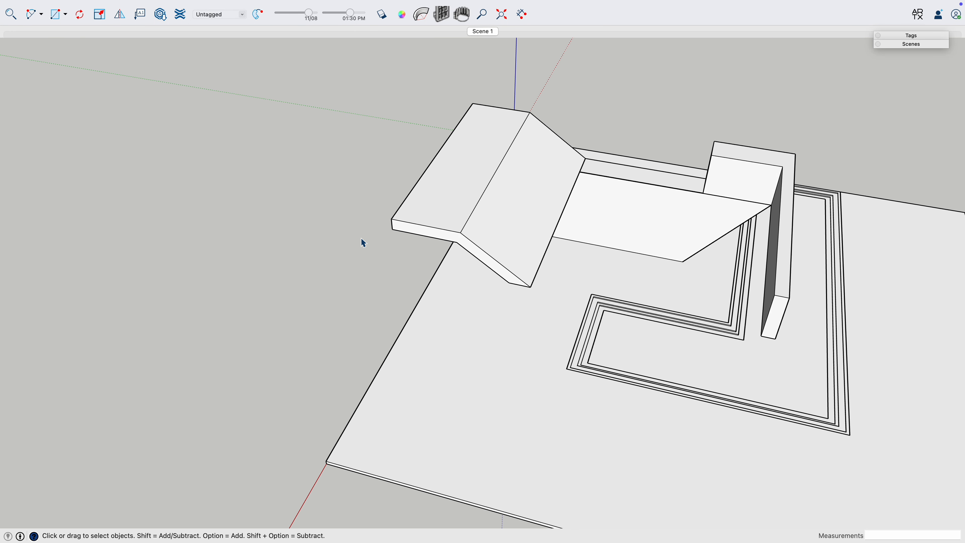
pyautogui.press('super+z')
# Group the complete folded roof
pyautogui.moveTo(586, 242); pyautogui.dragTo(601, 190, button='middle')
pyautogui.press('space')
pyautogui.click(527, 258)
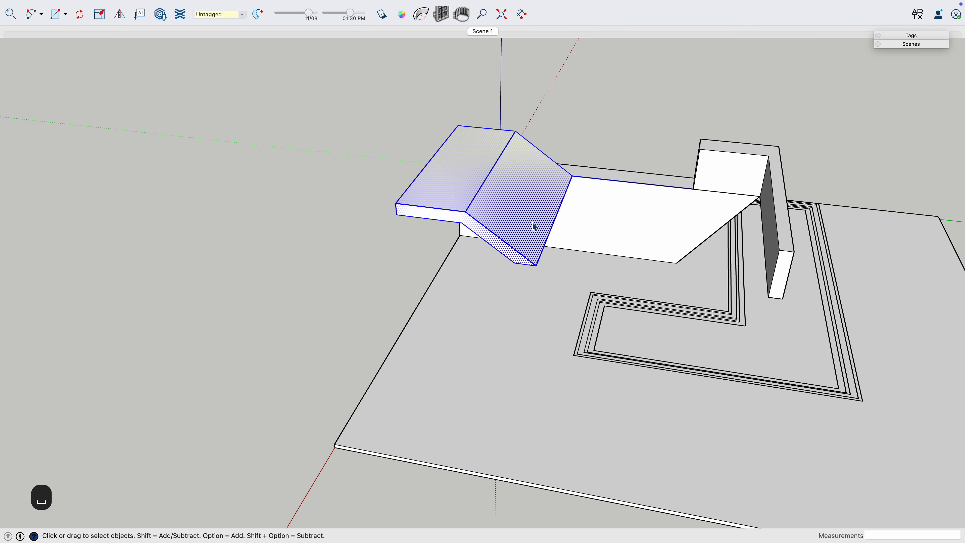
pyautogui.press('super+g')
# Move the roof group along the green axis until its lower front corner aligns with the L-shaped recess's outer corner
pyautogui.press('m')
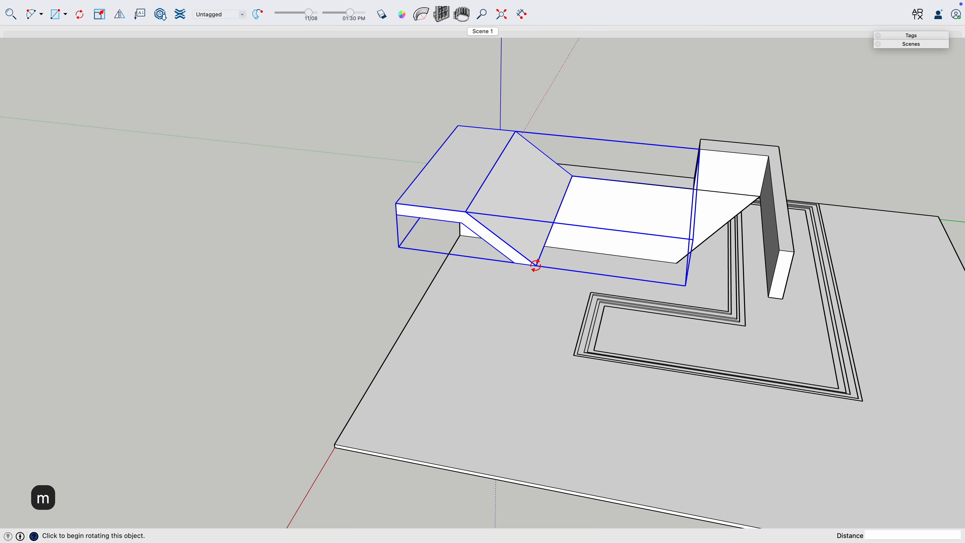
pyautogui.click(535, 265)
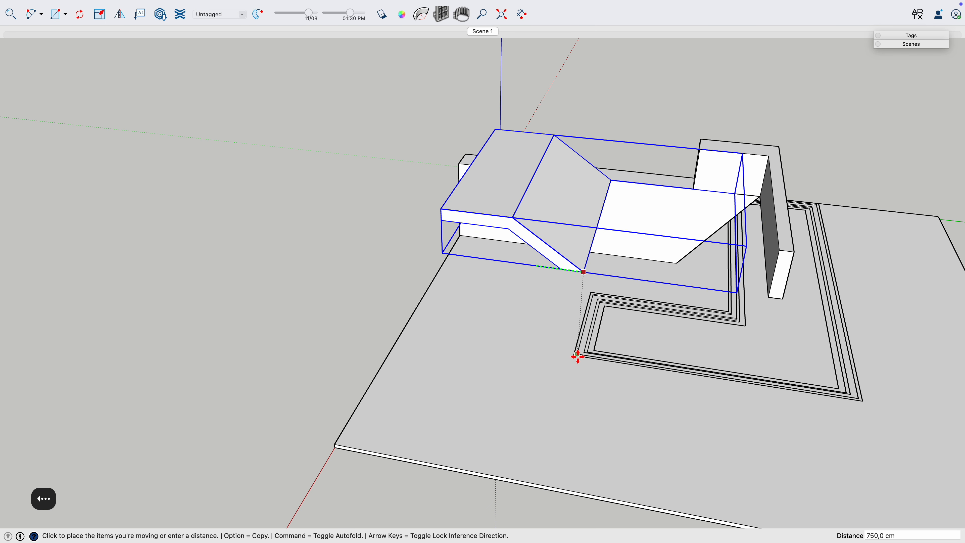
pyautogui.scroll(5, 575, 354)
pyautogui.click(574, 354)
pyautogui.scroll(-15, 540, 328)
pyautogui.press('space')
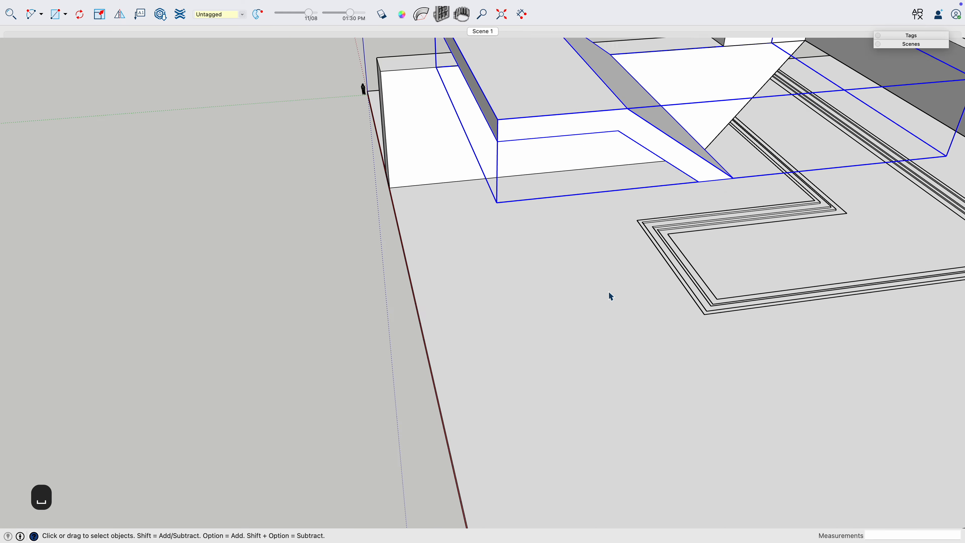
# Inside the roof group, pull the flat part's outer edge face 700 cm to align with the wall's outer end
pyautogui.doubleClick(585, 138)
pyautogui.press('p')
pyautogui.click(584, 141)
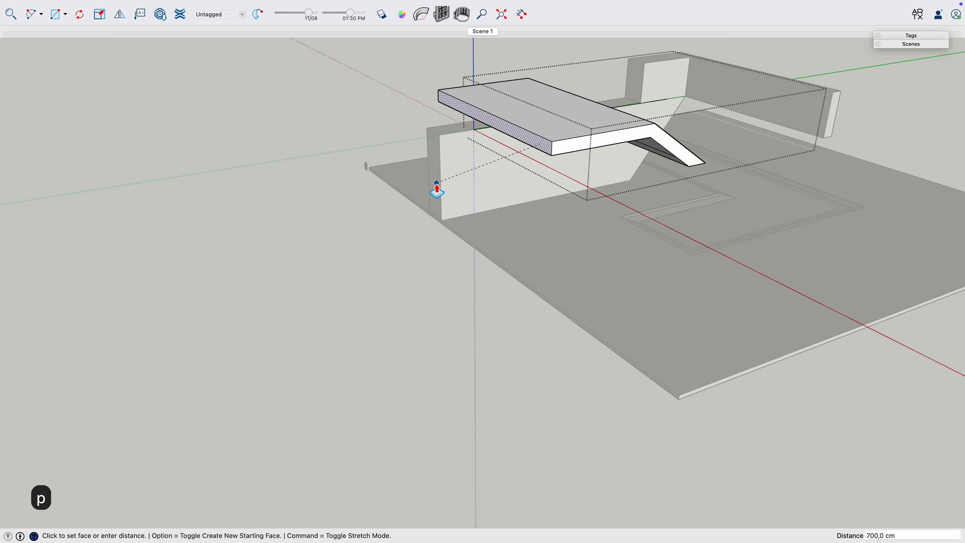
pyautogui.click(440, 179)
pyautogui.press('space')
# Erase the leftover dividing line on the flat part of the roof's underside
pyautogui.moveTo(440, 179); pyautogui.dragTo(676, 133, button='middle')
pyautogui.moveTo(494, 133); pyautogui.dragTo(664, 127, button='middle')
pyautogui.scroll(3, 557, 103)
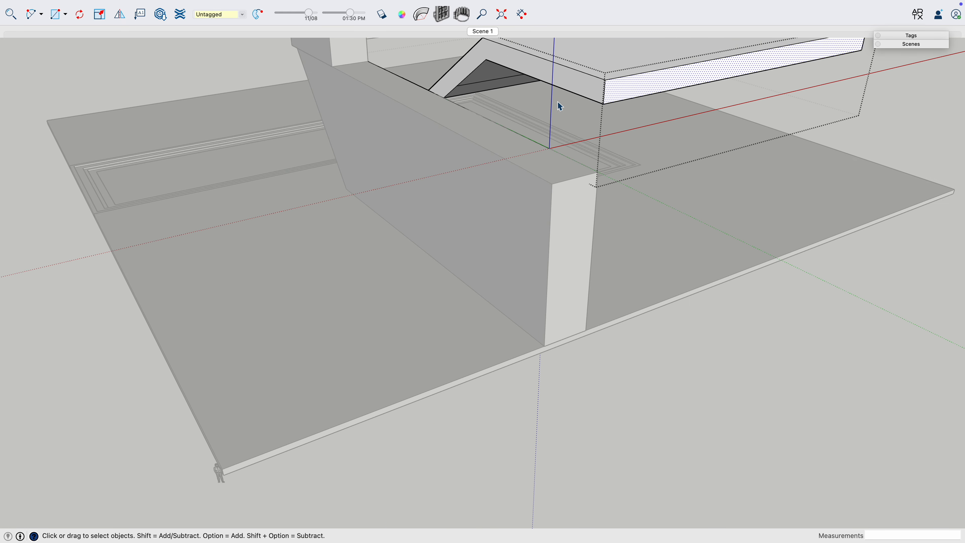
pyautogui.moveTo(598, 172); pyautogui.dragTo(456, 82, button='middle')
pyautogui.press('h')
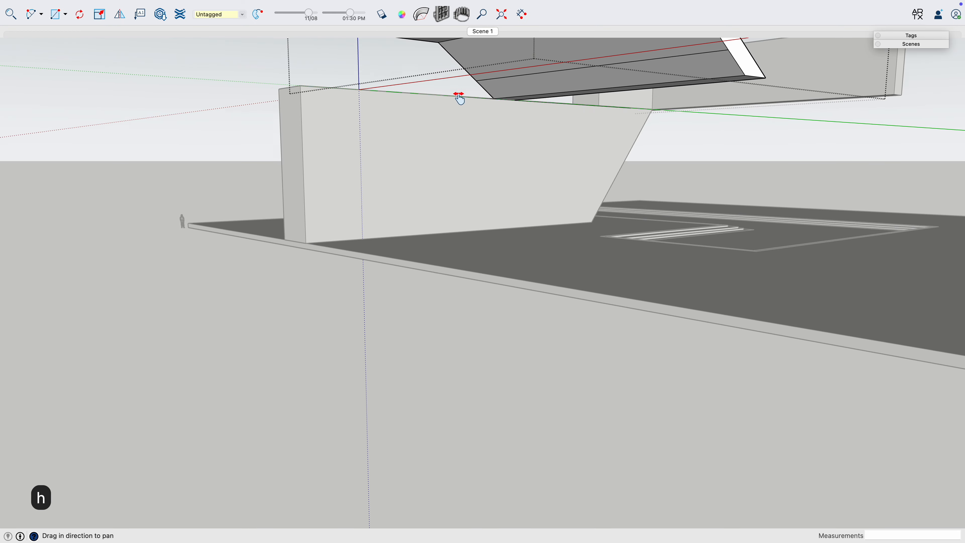
pyautogui.moveTo(456, 82); pyautogui.dragTo(444, 197)
pyautogui.press('space')
pyautogui.click(442, 193)
pyautogui.click(383, 138)
pyautogui.scroll(3, 455, 158)
pyautogui.press('e')
pyautogui.moveTo(455, 148); pyautogui.dragTo(451, 133)
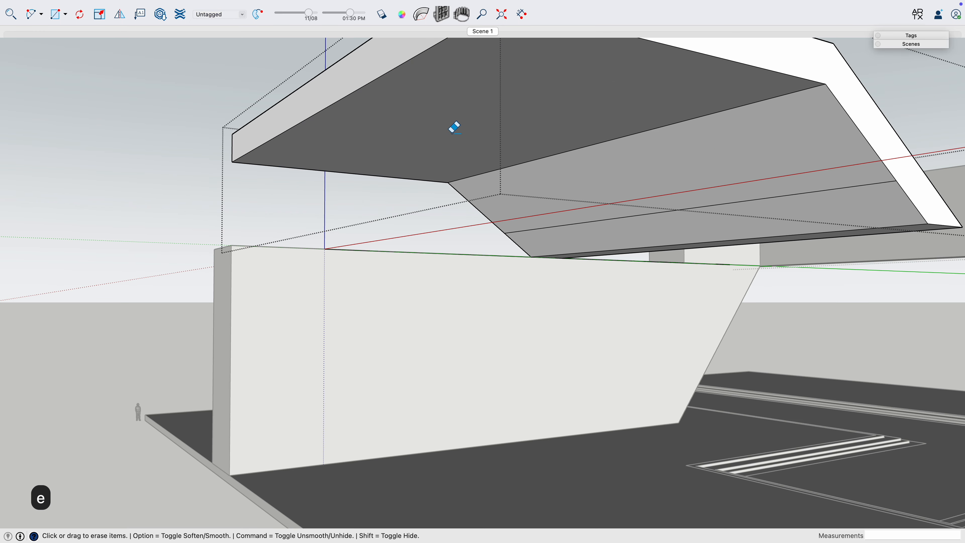
# Inside the roof group, draw lines from the flat part's underside corner to the wall top to close the side gap, and reverse the new face
pyautogui.press('l')
pyautogui.click(233, 162)
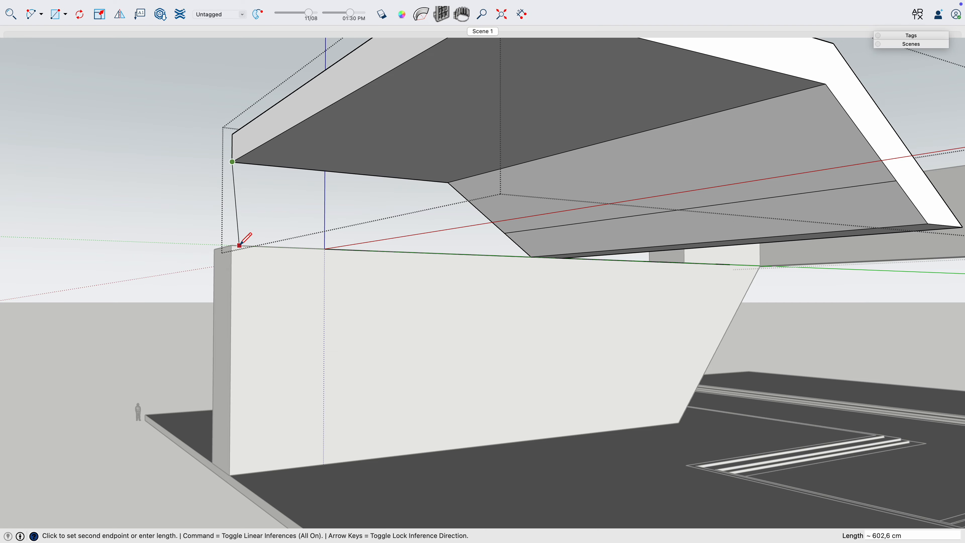
pyautogui.click(531, 256)
pyautogui.press('space')
pyautogui.rightClick(428, 201)
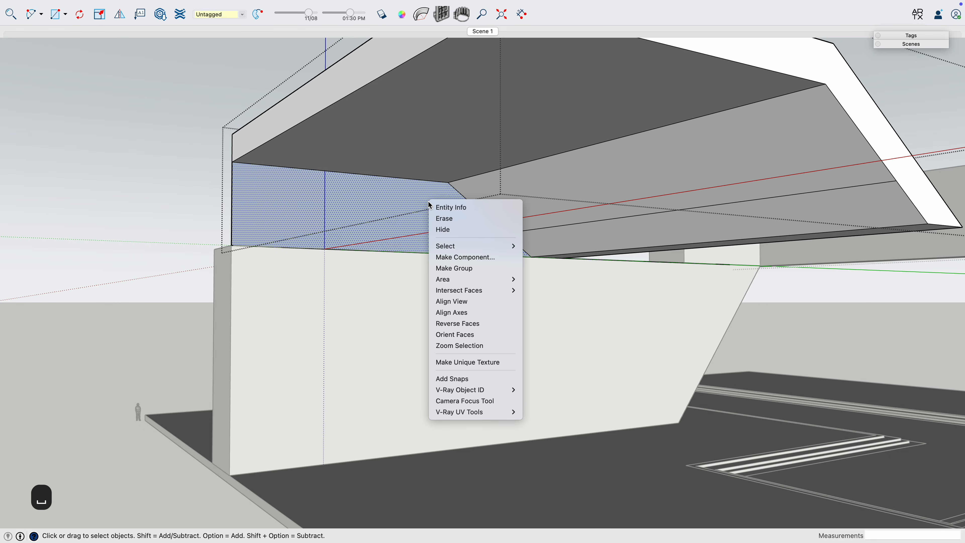
pyautogui.click(473, 325)
# Pull the new infill face outward to match the thickness of the wall beneath it
pyautogui.moveTo(374, 233); pyautogui.dragTo(609, 280, button='middle')
pyautogui.press('p')
pyautogui.click(540, 344)
pyautogui.moveTo(594, 234); pyautogui.dragTo(661, 365, button='middle')
pyautogui.click(661, 365)
# Try to pull the roof's side edge face outward over the new infill
pyautogui.press('space')
pyautogui.press('p')
pyautogui.click(678, 377)
pyautogui.click(722, 382)
pyautogui.moveTo(570, 297); pyautogui.dragTo(744, 319, button='middle')
pyautogui.moveTo(670, 253); pyautogui.dragTo(765, 258, button='middle')
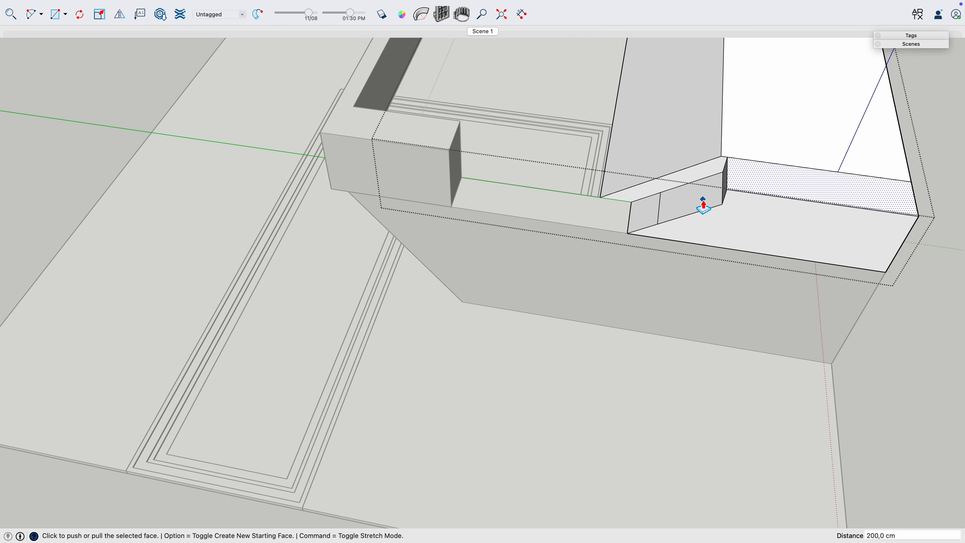
pyautogui.press('super+z')
pyautogui.press('super+z')
# Pull the flat roof part's side edge face over the infill until it is flush with the wall's outer side
pyautogui.press('space')
pyautogui.moveTo(616, 269); pyautogui.dragTo(635, 238, button='middle')
pyautogui.click(630, 232)
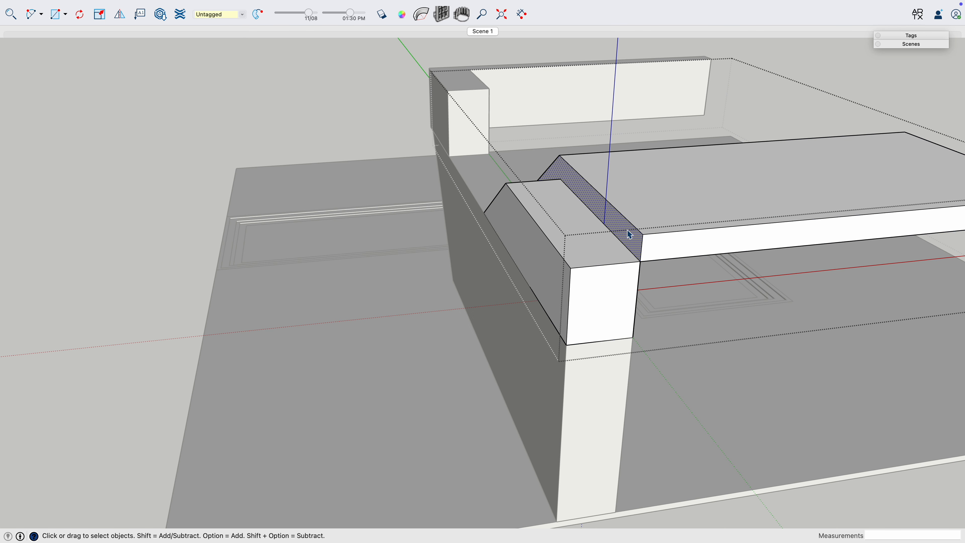
pyautogui.press('p')
pyautogui.moveTo(574, 274); pyautogui.dragTo(576, 245, button='middle')
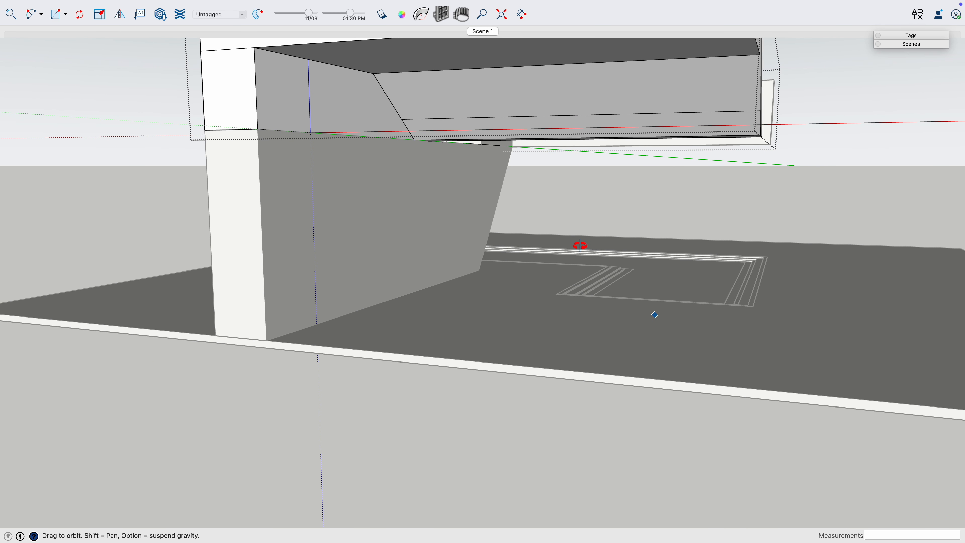
pyautogui.press('space')
# Reframe the view beneath the roof beside the sloped wall end and update Scene 1 with it
pyautogui.click(474, 34)
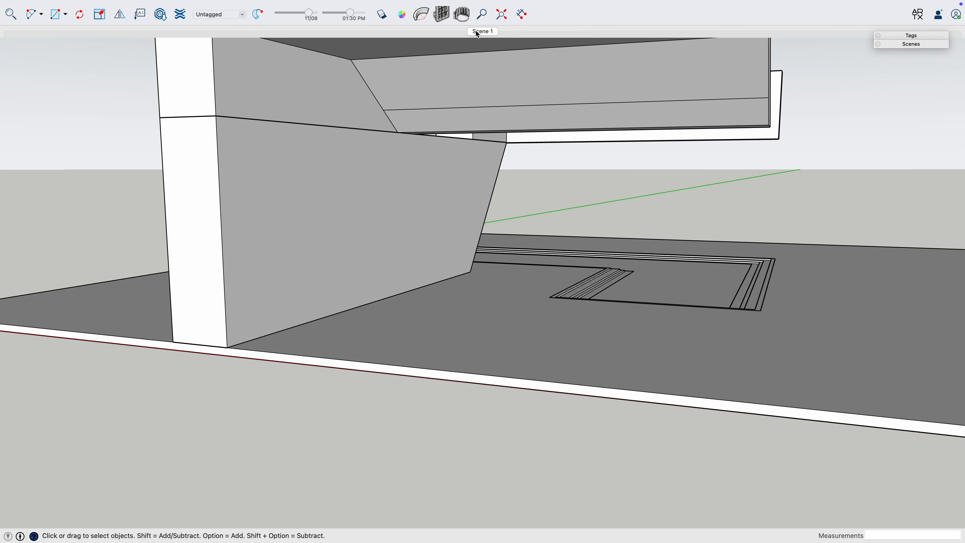
pyautogui.press('h')
pyautogui.moveTo(458, 178); pyautogui.dragTo(527, 239)
pyautogui.moveTo(527, 243); pyautogui.dragTo(488, 240, button='middle')
pyautogui.rightClick(488, 32)
pyautogui.click(511, 77)
# Open the L-shaped beam group and raise its top face to make the beam taller, checking it from Scene 1
pyautogui.moveTo(605, 134); pyautogui.dragTo(391, 289, button='middle')
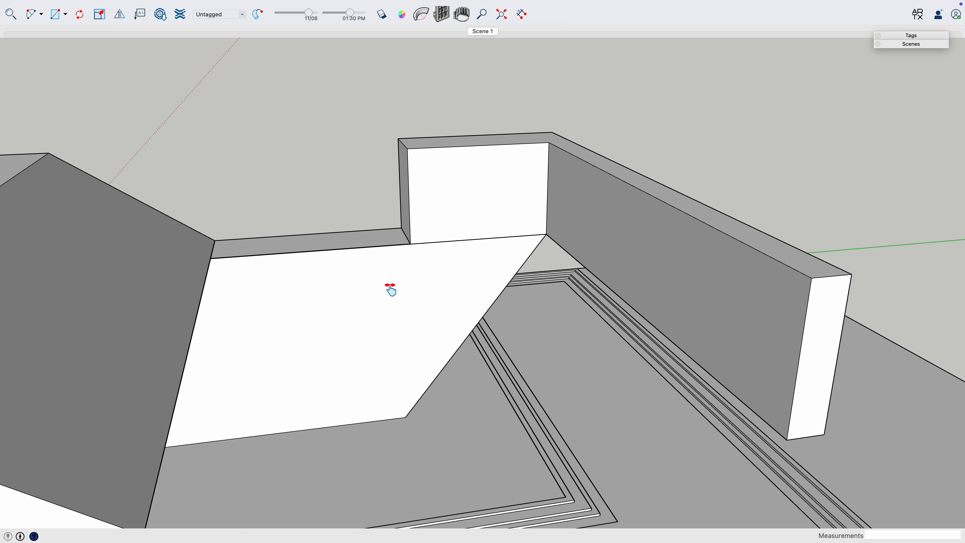
pyautogui.moveTo(383, 201); pyautogui.dragTo(467, 194, button='middle')
pyautogui.click(475, 31)
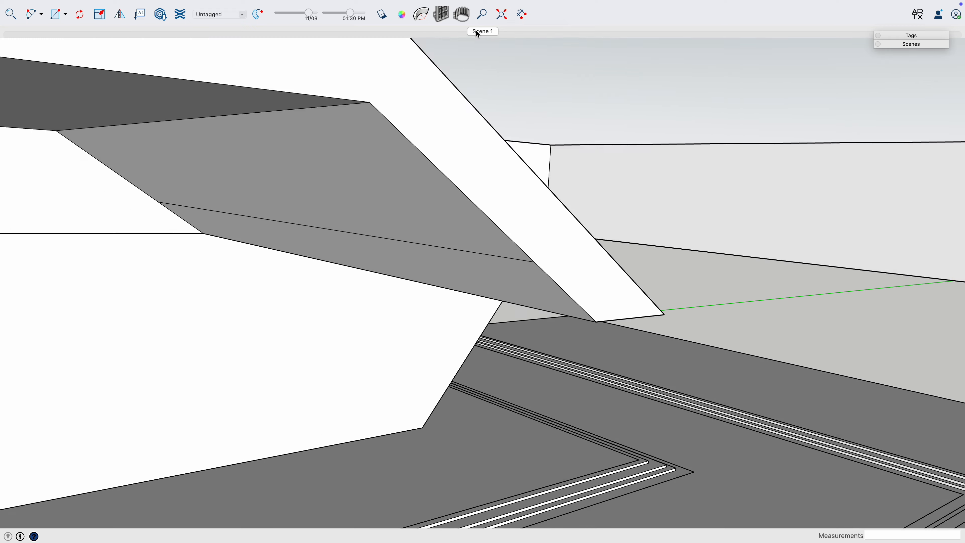
pyautogui.moveTo(542, 86); pyautogui.dragTo(361, 291, button='middle')
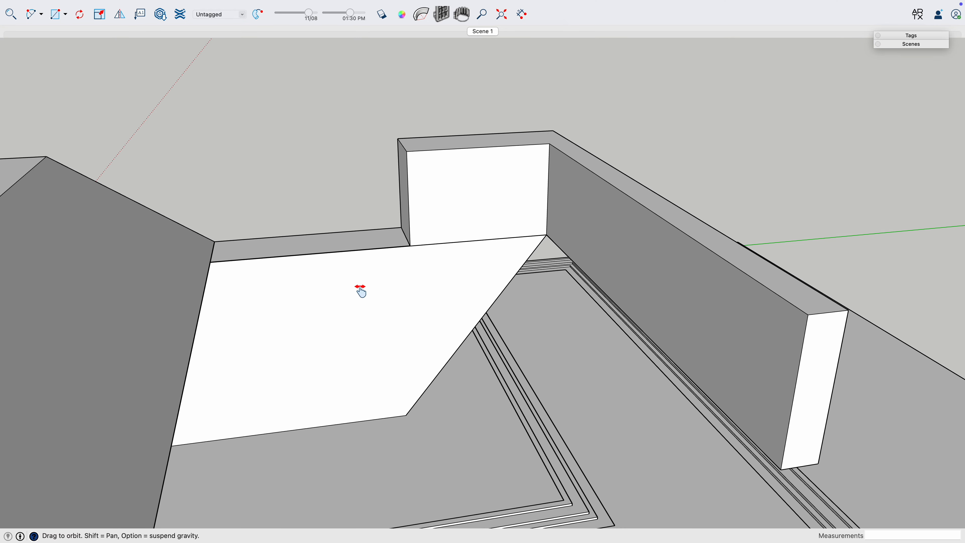
pyautogui.doubleClick(549, 144)
pyautogui.click(548, 143)
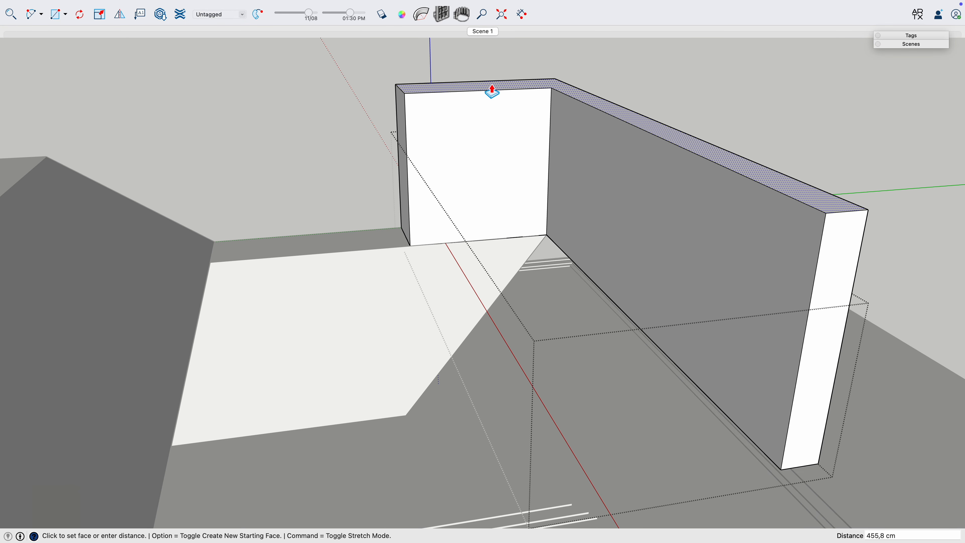
pyautogui.press('Return')
pyautogui.click(482, 31)
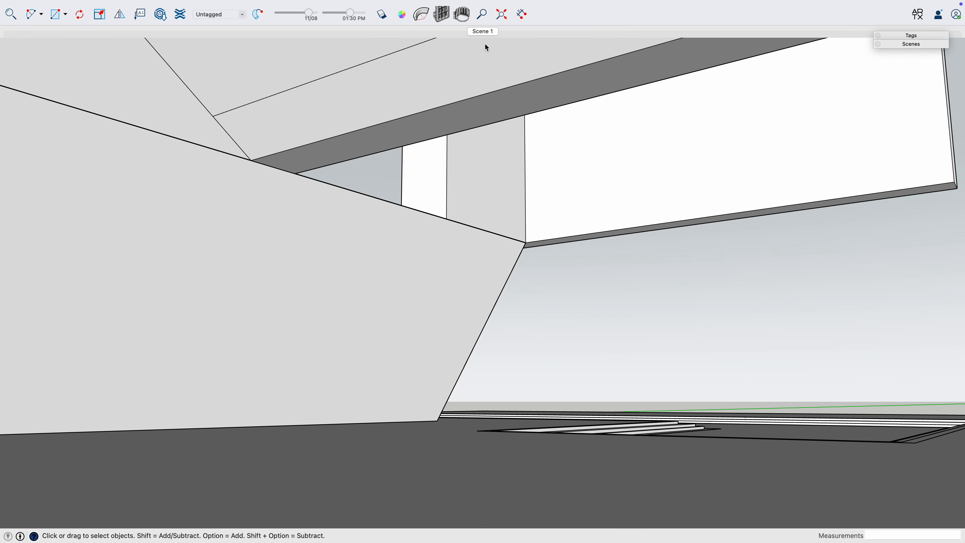
# Select the wall, roof and beam and copy them about 6460 cm along the red axis to the slab's far corner
pyautogui.moveTo(624, 132); pyautogui.dragTo(558, 196, button='middle')
pyautogui.scroll(-5, 625, 280)
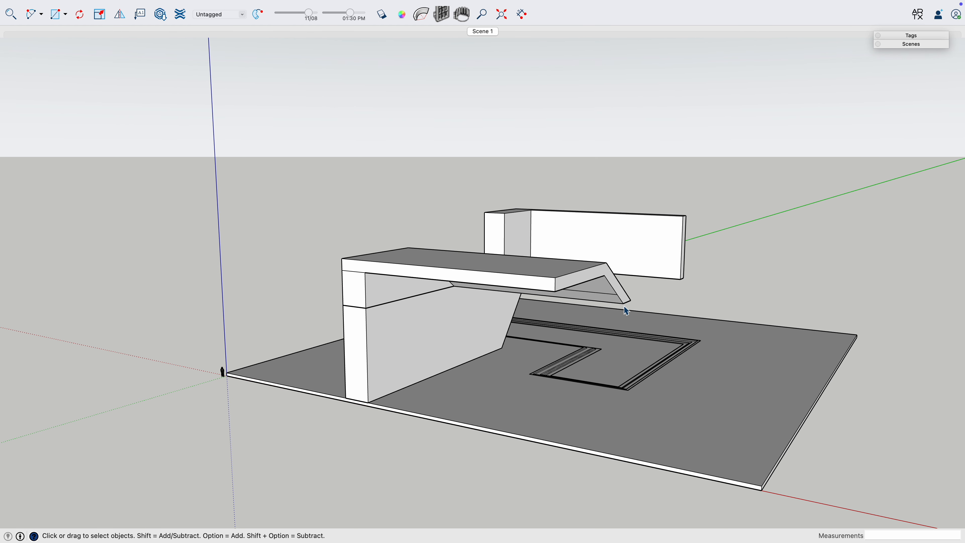
pyautogui.moveTo(775, 461); pyautogui.dragTo(562, 330, button='middle')
pyautogui.press('space')
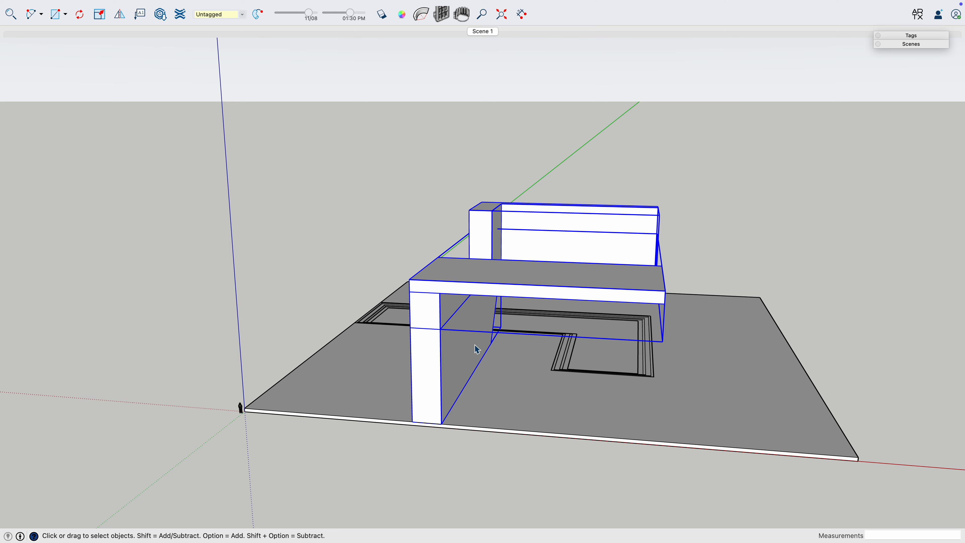
pyautogui.click(443, 421)
pyautogui.press('alt')
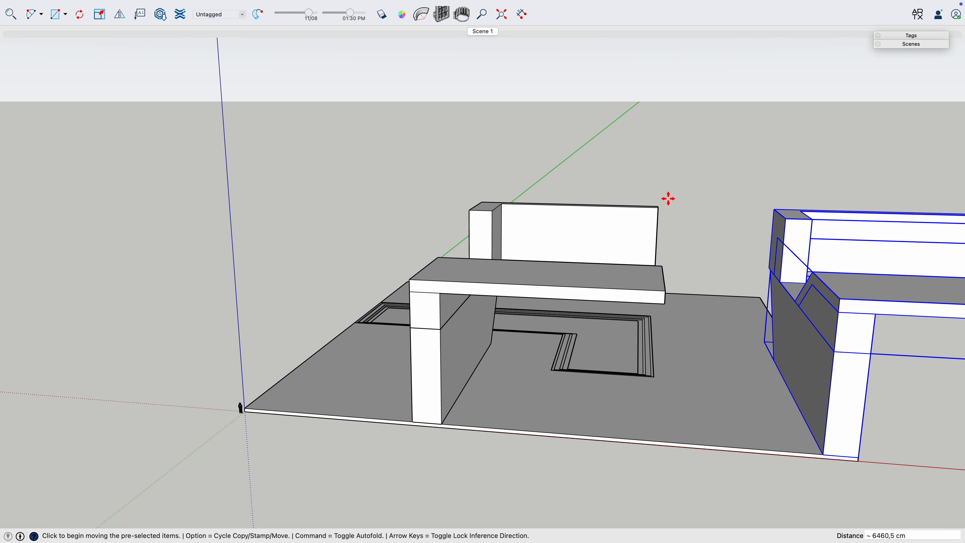
# Mirror the copied wall, roof and beam along the red axis and move them to the slab's far end, facing the originals
pyautogui.click(119, 14)
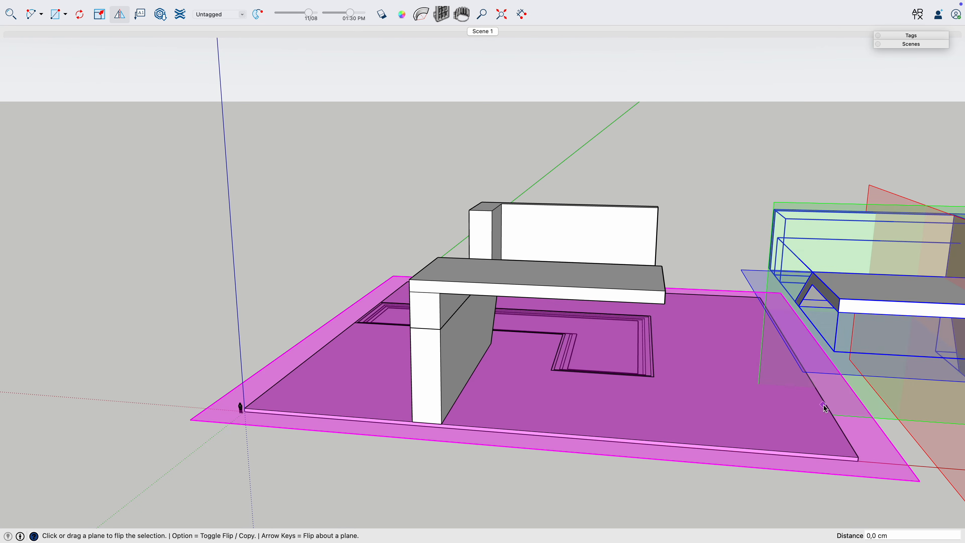
pyautogui.scroll(-3, 821, 402)
pyautogui.press('m')
pyautogui.click(827, 333)
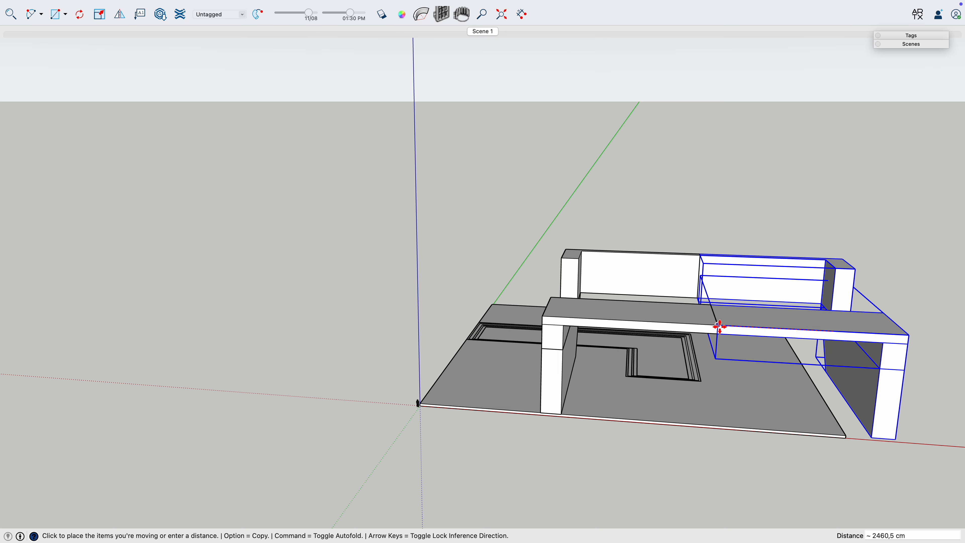
pyautogui.moveTo(720, 327); pyautogui.dragTo(800, 346, button='middle')
pyautogui.click(884, 358)
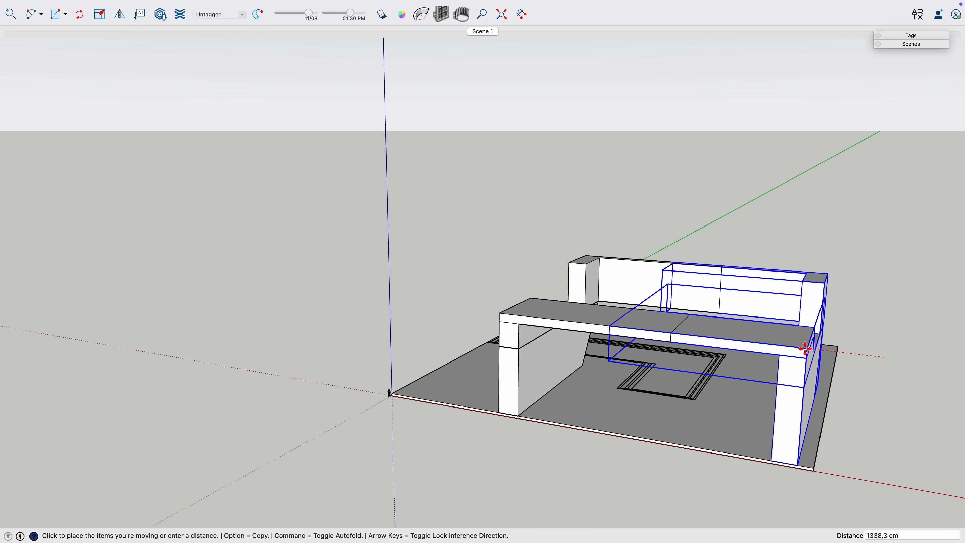
# Starting from Scene 1, reframe the view to include the mirrored wall and update the scene
pyautogui.click(480, 32)
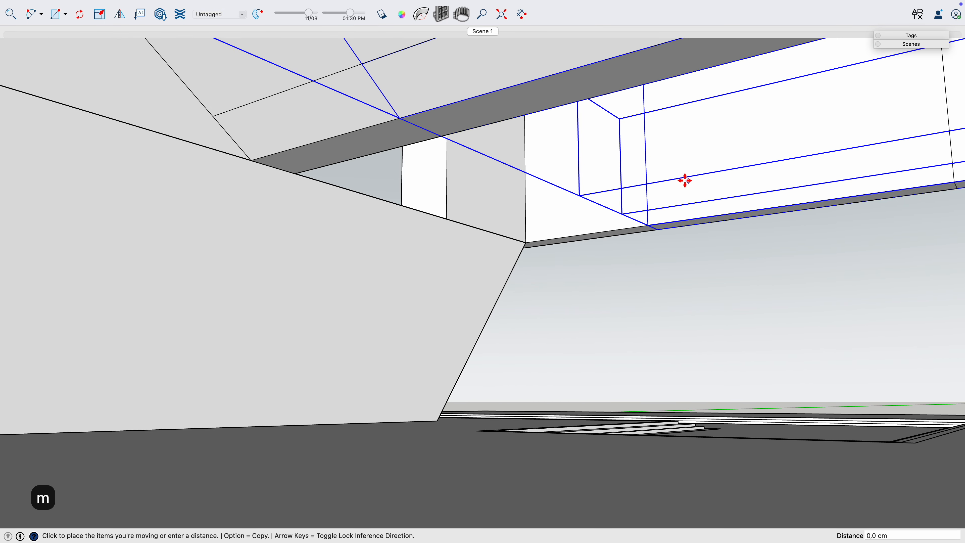
pyautogui.moveTo(603, 197); pyautogui.dragTo(635, 203, button='middle')
pyautogui.press('h')
pyautogui.moveTo(694, 219); pyautogui.dragTo(632, 220)
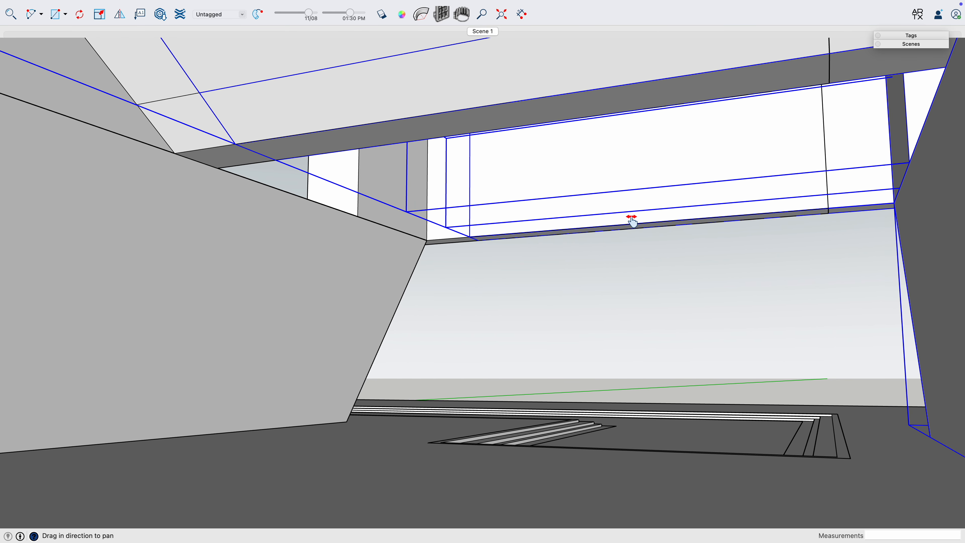
pyautogui.click(742, 247)
pyautogui.moveTo(619, 291)
pyautogui.mouseDown()
pyautogui.moveTo(616, 261)
pyautogui.moveTo(613, 274)
pyautogui.mouseUp()
pyautogui.rightClick(474, 33)
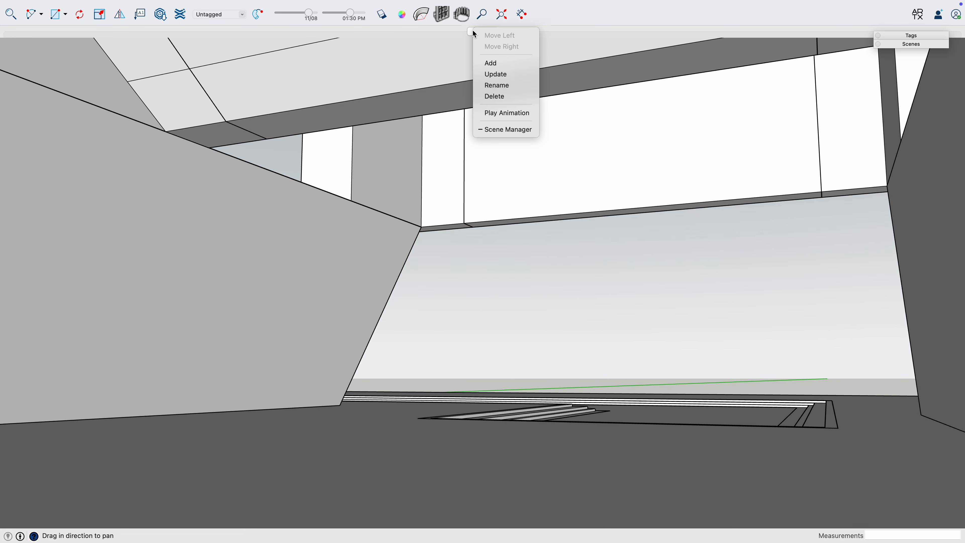
pyautogui.click(500, 74)
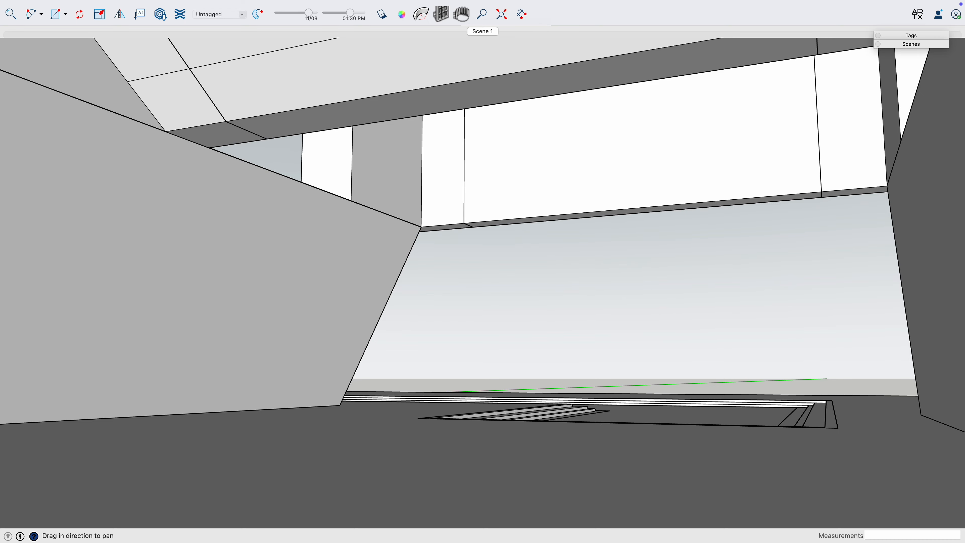
# Open the original wall's group and pull its exposed top face up to the height of the L-shaped beam's top
pyautogui.click(306, 166)
pyautogui.moveTo(446, 218); pyautogui.dragTo(294, 333, button='middle')
pyautogui.doubleClick(293, 334)
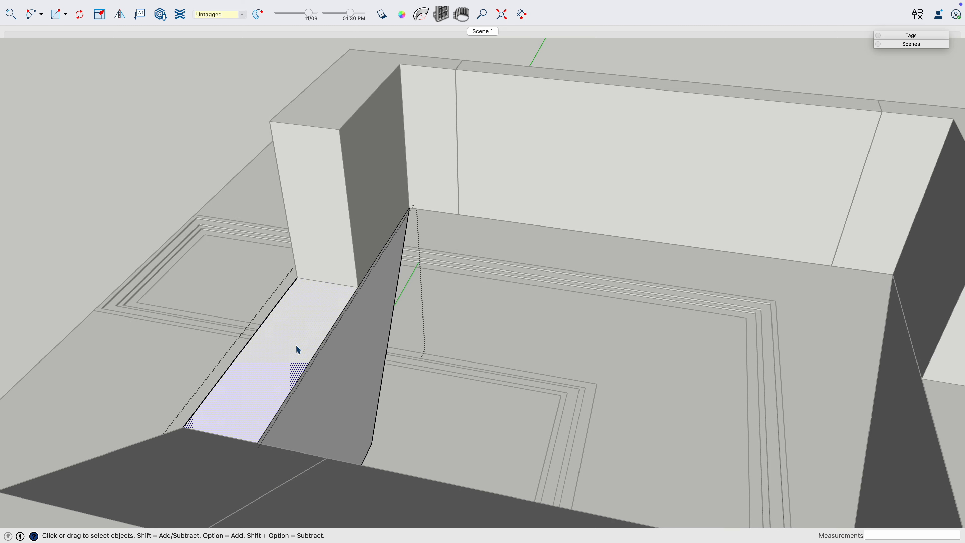
pyautogui.click(190, 423)
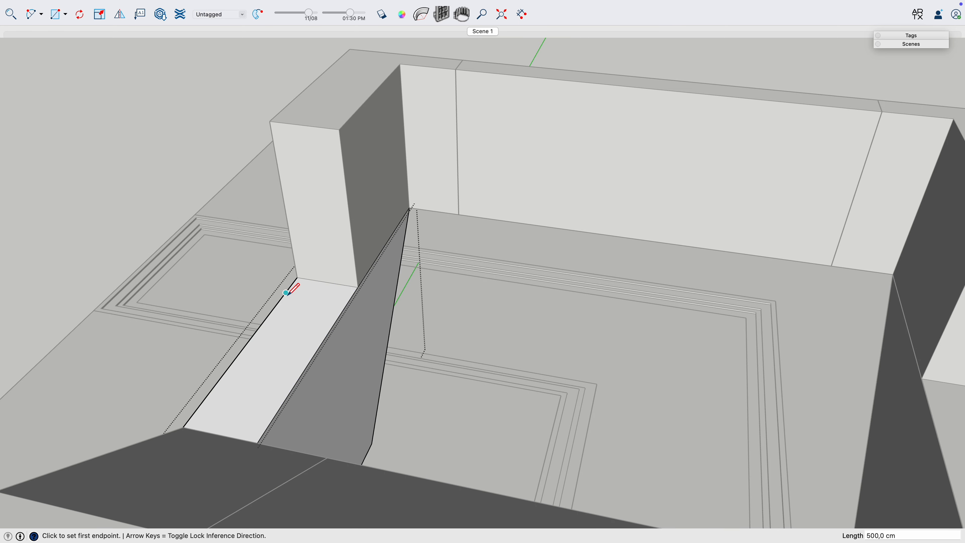
pyautogui.press('space')
pyautogui.click(308, 322)
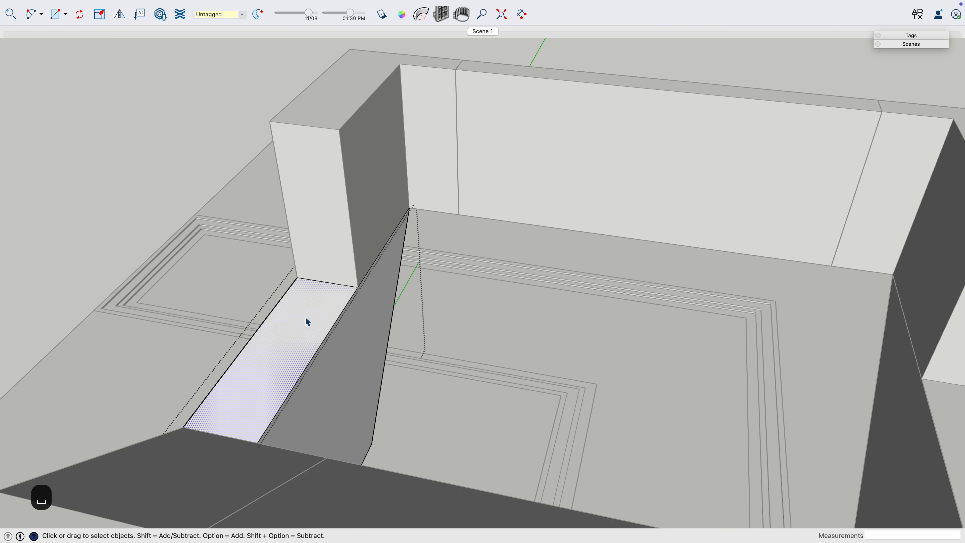
pyautogui.click(338, 129)
pyautogui.press('space')
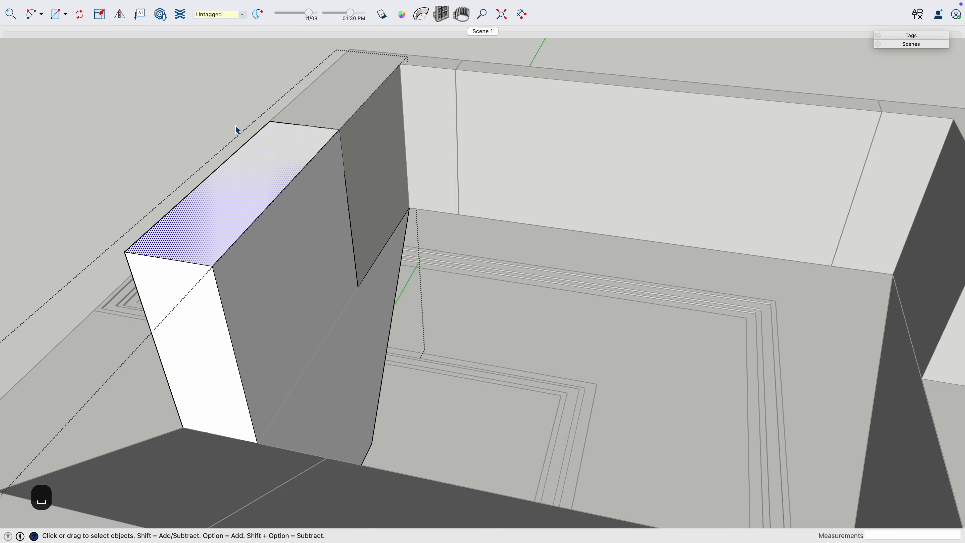
pyautogui.click(252, 125)
pyautogui.moveTo(300, 184); pyautogui.dragTo(310, 192, button='middle')
pyautogui.scroll(-4, 310, 192)
pyautogui.click(479, 31)
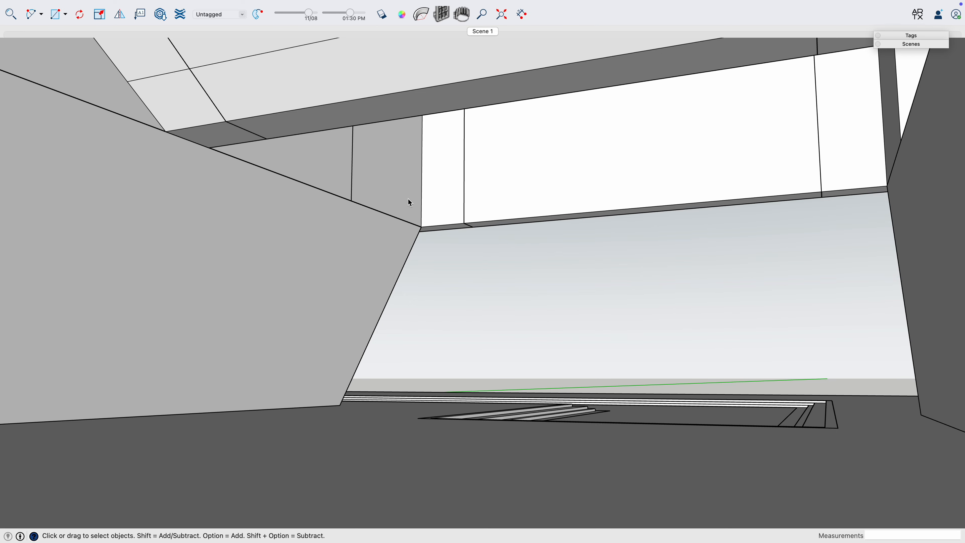
# Group the innermost floor face of the L-shaped recess
pyautogui.scroll(-3, 408, 199)
pyautogui.moveTo(446, 246); pyautogui.dragTo(597, 375, button='middle')
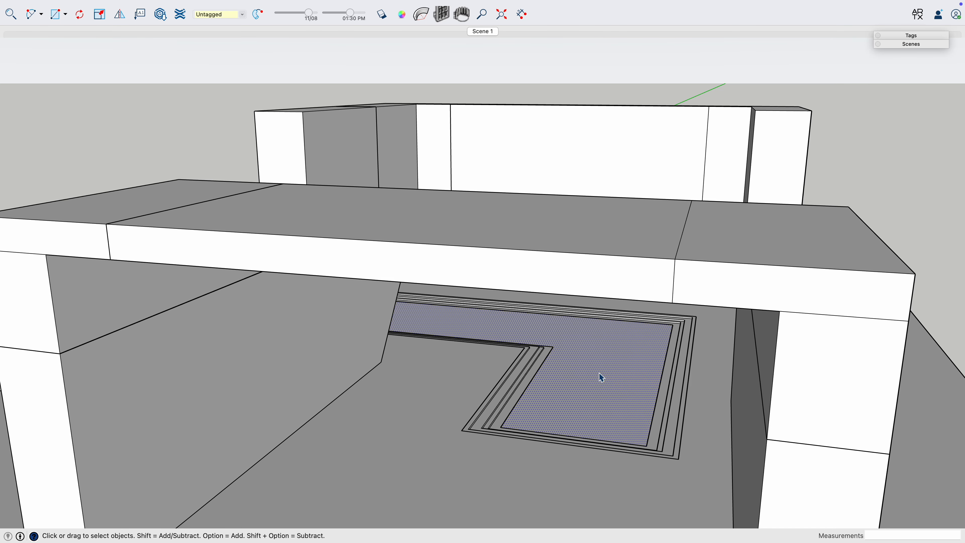
pyautogui.press('super+g')
# Lower the floor of the L-shaped recess below its innermost step
pyautogui.moveTo(556, 388); pyautogui.dragTo(504, 392, button='middle')
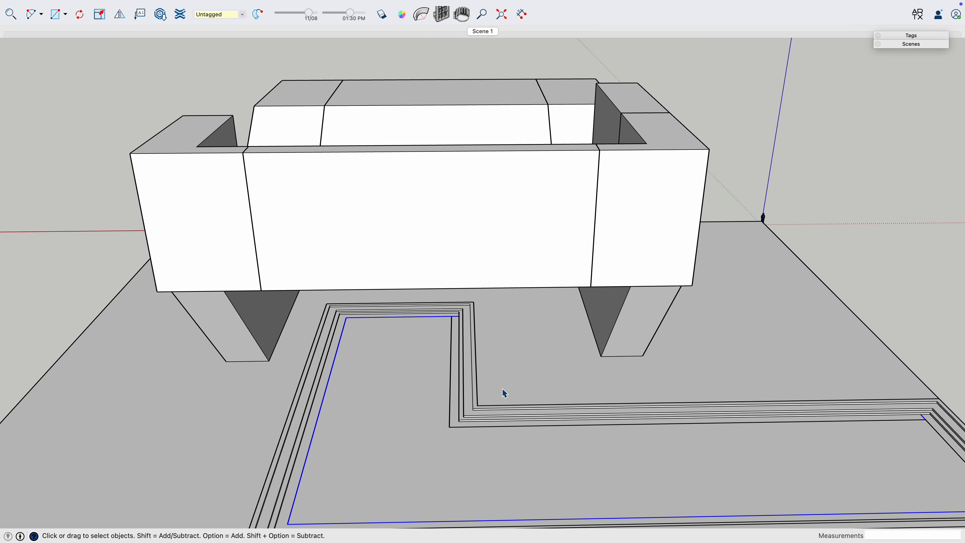
pyautogui.scroll(5, 333, 449)
pyautogui.moveTo(333, 449); pyautogui.dragTo(366, 351, button='middle')
pyautogui.scroll(5, 376, 281)
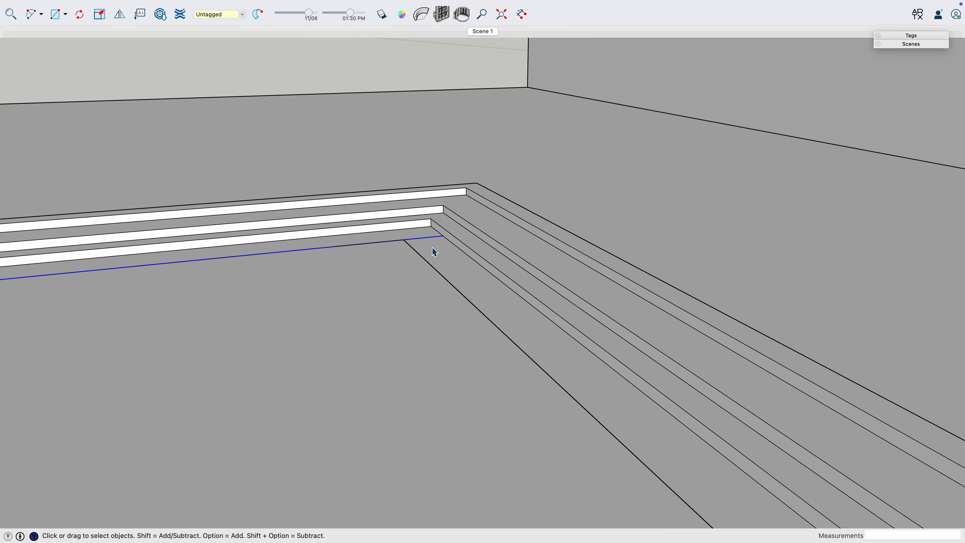
pyautogui.click(401, 278)
pyautogui.moveTo(402, 278); pyautogui.dragTo(374, 87, button='middle')
pyautogui.click(432, 443)
pyautogui.moveTo(453, 299); pyautogui.dragTo(448, 419, button='middle')
# Return to the saved Scene 1 view to check the composition with the deepened recess
pyautogui.click(484, 32)
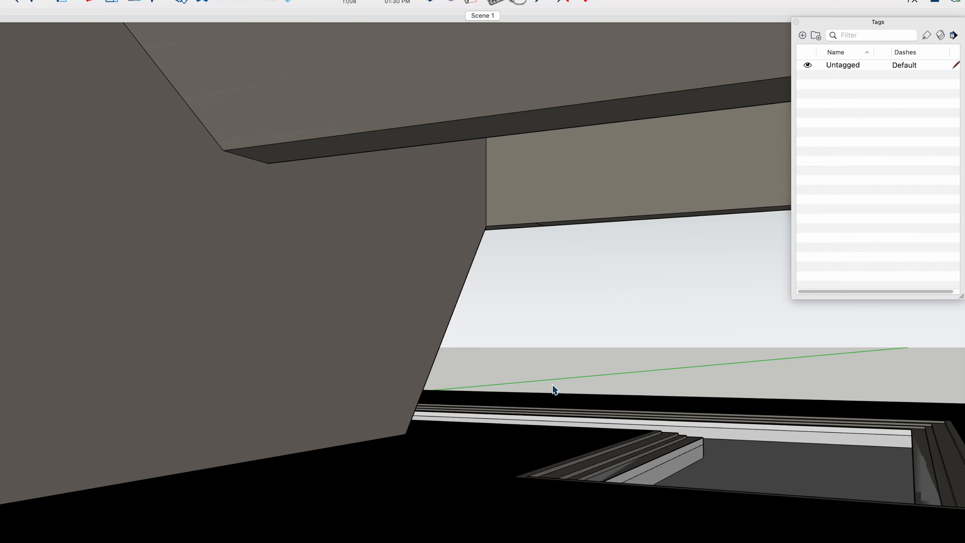
pyautogui.moveTo(553, 385)
pyautogui.mouseDown(button='middle')
pyautogui.moveTo(485, 390)
pyautogui.moveTo(556, 423)
pyautogui.moveTo(594, 402)
pyautogui.moveTo(588, 441)
pyautogui.moveTo(582, 411)
pyautogui.moveTo(536, 347)
pyautogui.moveTo(553, 324)
pyautogui.moveTo(581, 323)
pyautogui.moveTo(596, 295)
pyautogui.moveTo(640, 286)
pyautogui.moveTo(588, 309)
pyautogui.moveTo(626, 340)
pyautogui.moveTo(485, 338)
pyautogui.moveTo(664, 379)
pyautogui.moveTo(769, 191)
pyautogui.moveTo(740, 213)
pyautogui.moveTo(571, 274)
pyautogui.moveTo(615, 216)
pyautogui.moveTo(638, 258)
pyautogui.moveTo(440, 198)
pyautogui.moveTo(442, 213)
pyautogui.mouseUp(button='middle')
pyautogui.click(480, 16)
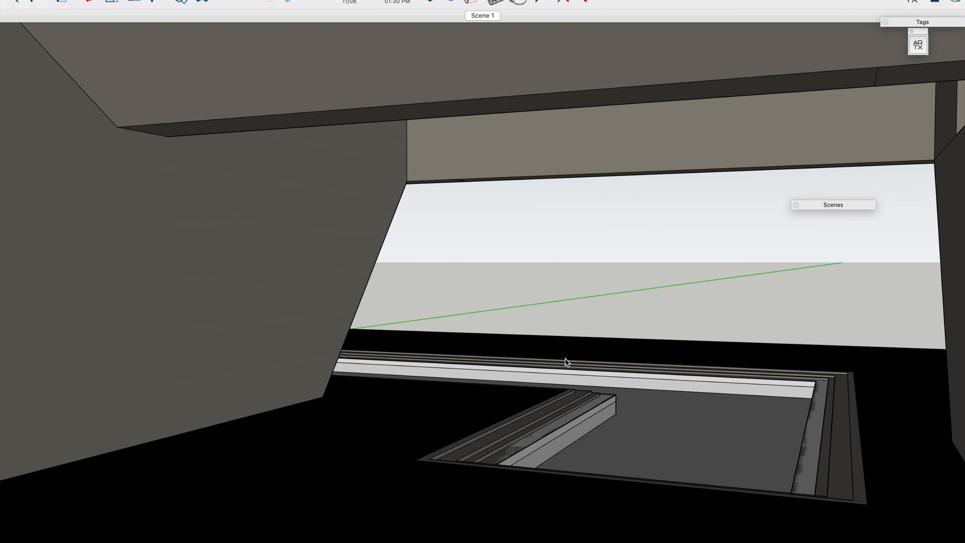